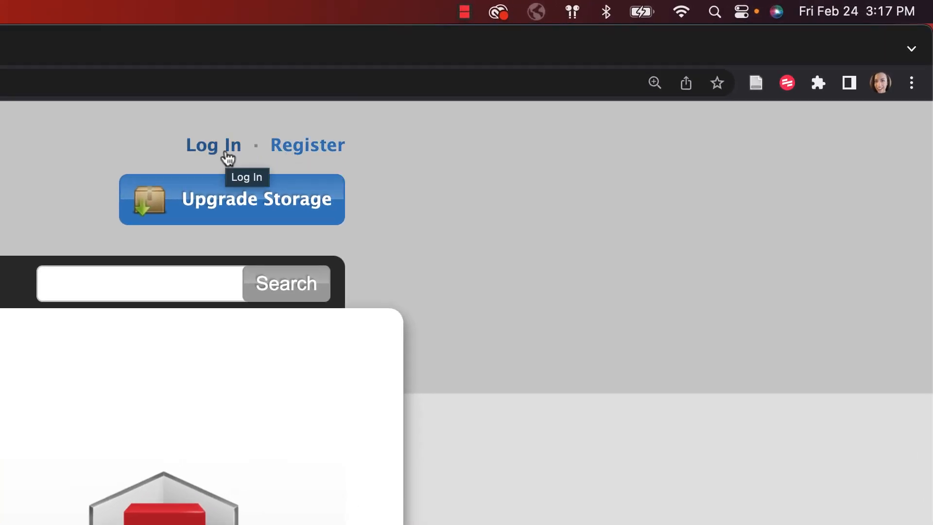
# Open the account registration page on the Zotero website and look over its form
pyautogui.click(291, 156)
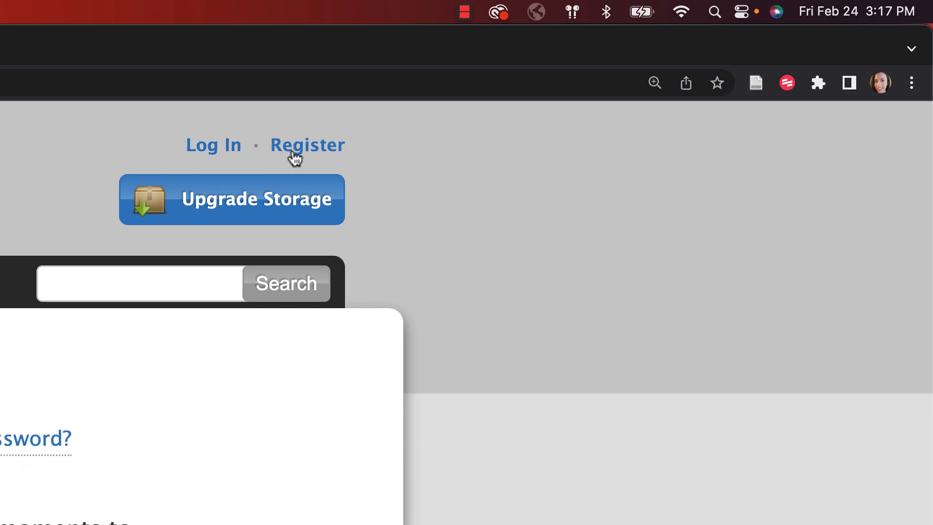
pyautogui.scroll(-4, 270, 508)
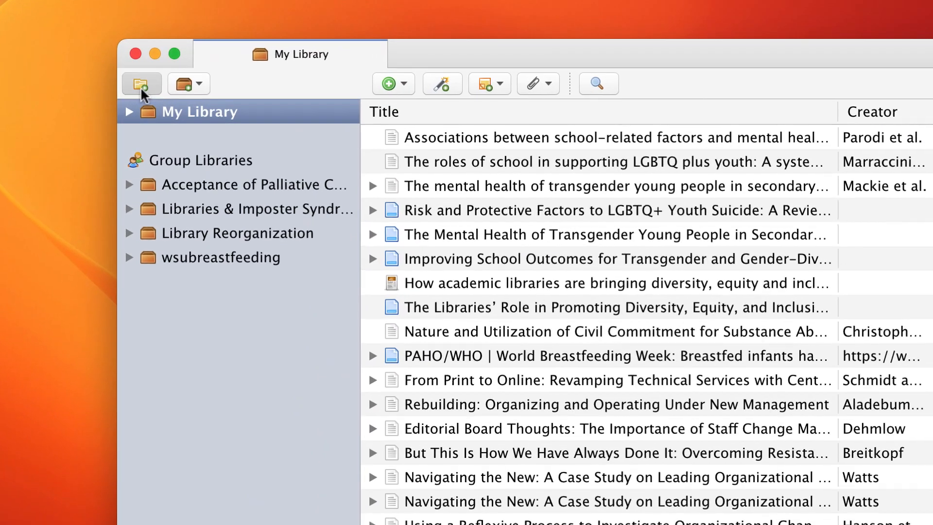
# Switch to the Zotero desktop app and create a collection named "Example" in My Library
pyautogui.click(130, 88)
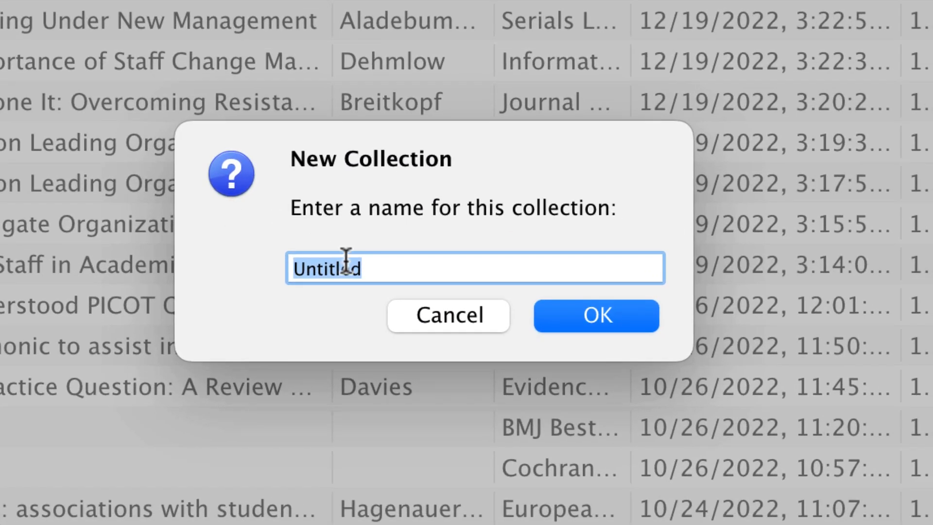
pyautogui.write('Example')
pyautogui.press('Return')
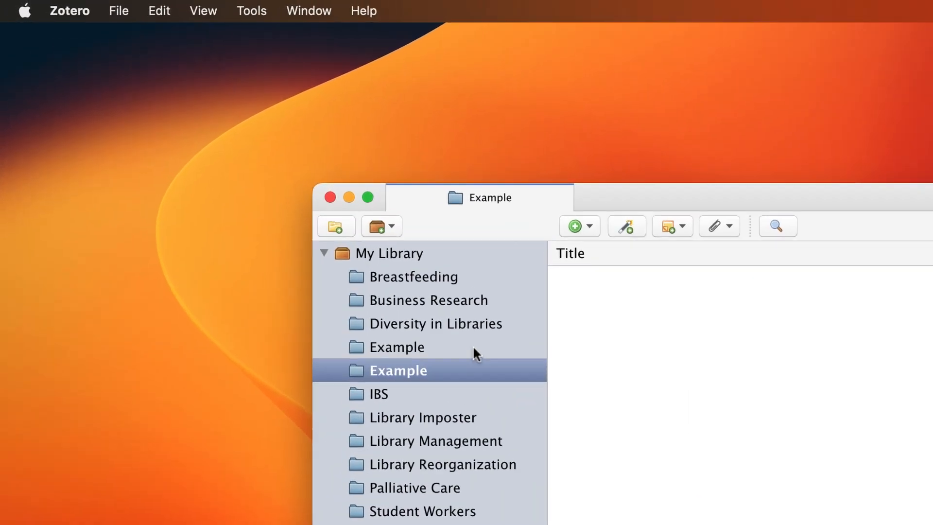
# Browse the collections from Diversity in Libraries through Palliative Care, and return to the full My Library list
pyautogui.click(460, 327)
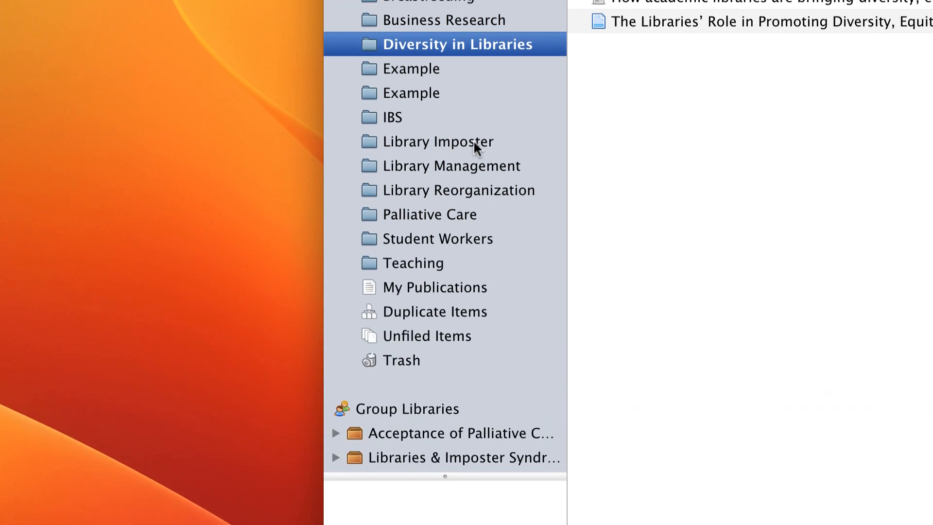
pyautogui.click(473, 141)
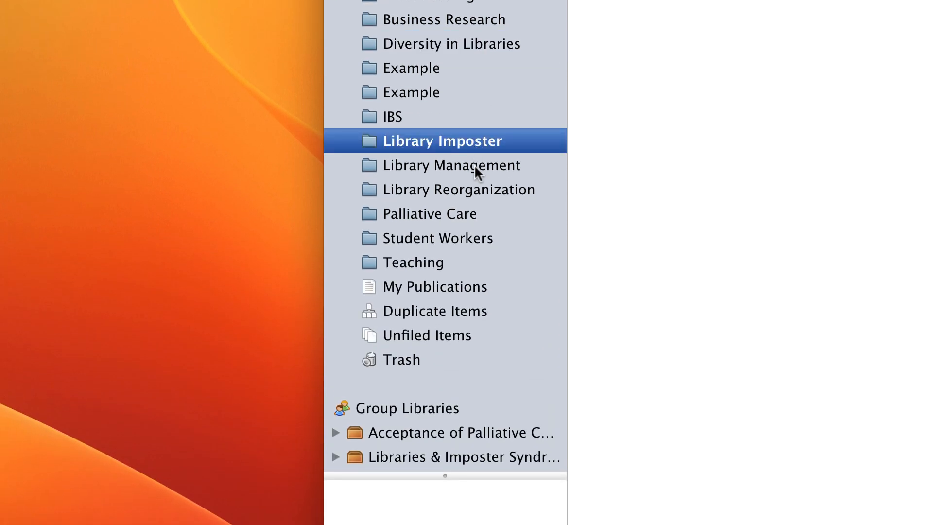
pyautogui.click(472, 165)
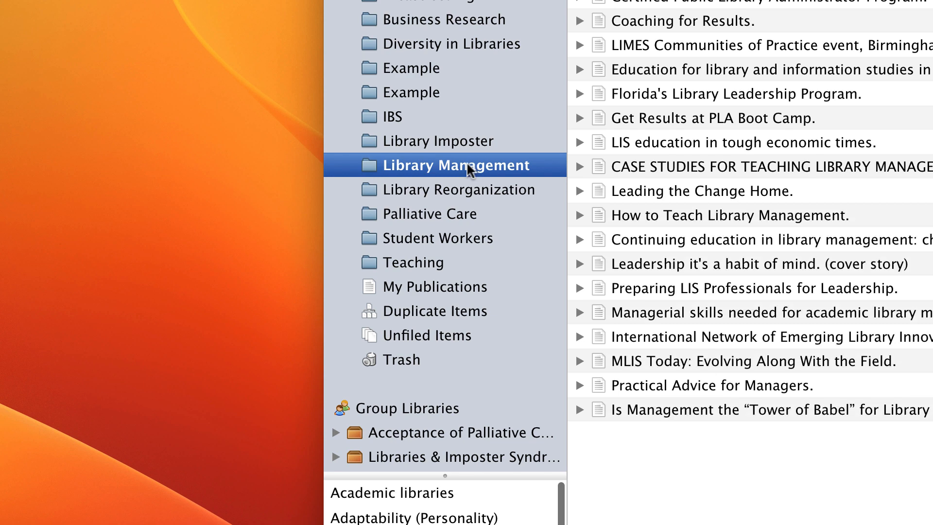
pyautogui.click(465, 195)
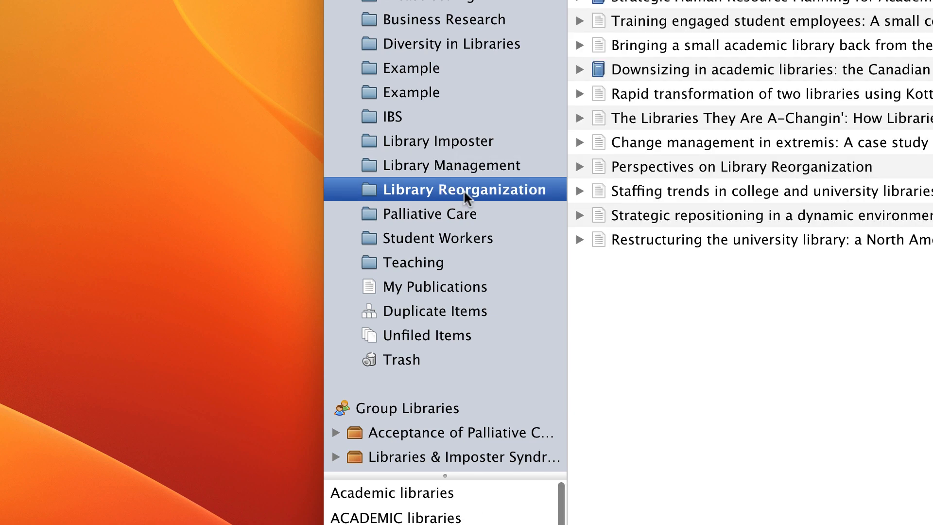
pyautogui.click(461, 216)
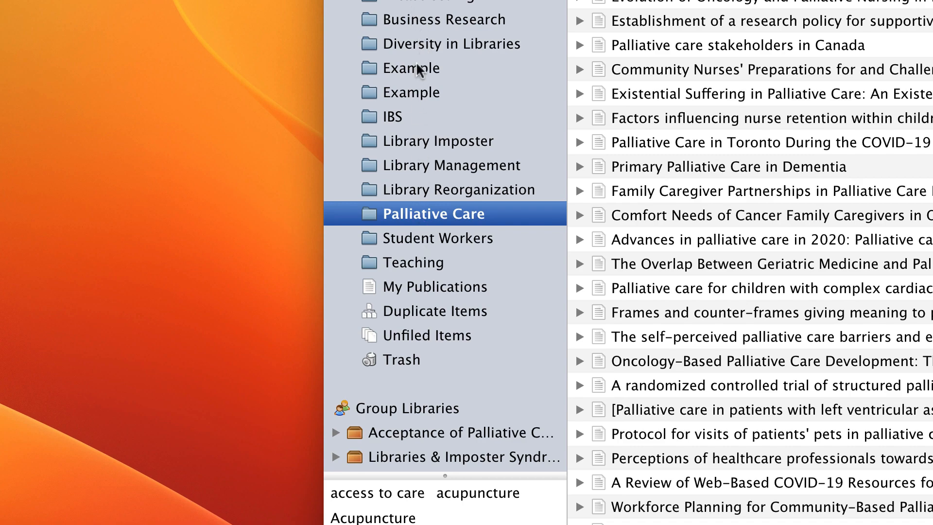
pyautogui.click(308, 21)
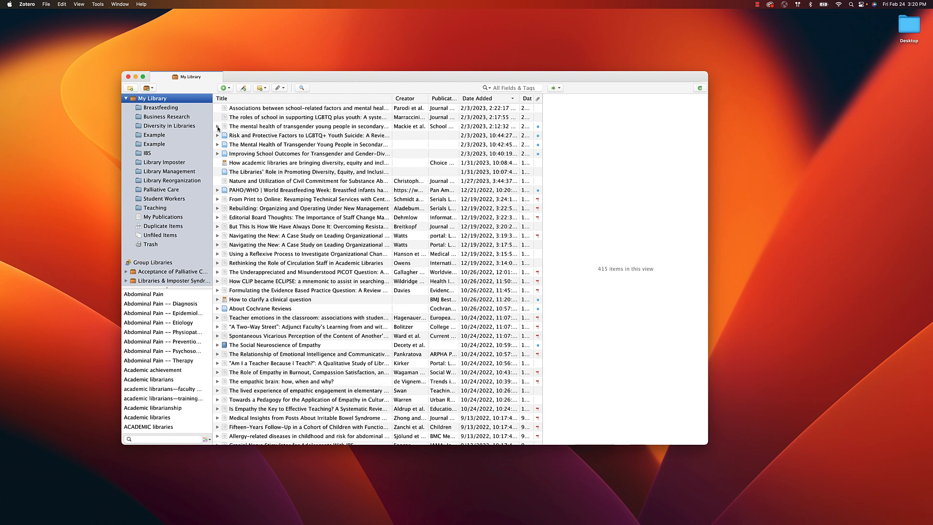
# Examine the bibliographic details and available item types of the article "Associations between school-related factors and mental health among transgender and gender diverse youth"
pyautogui.click(238, 109)
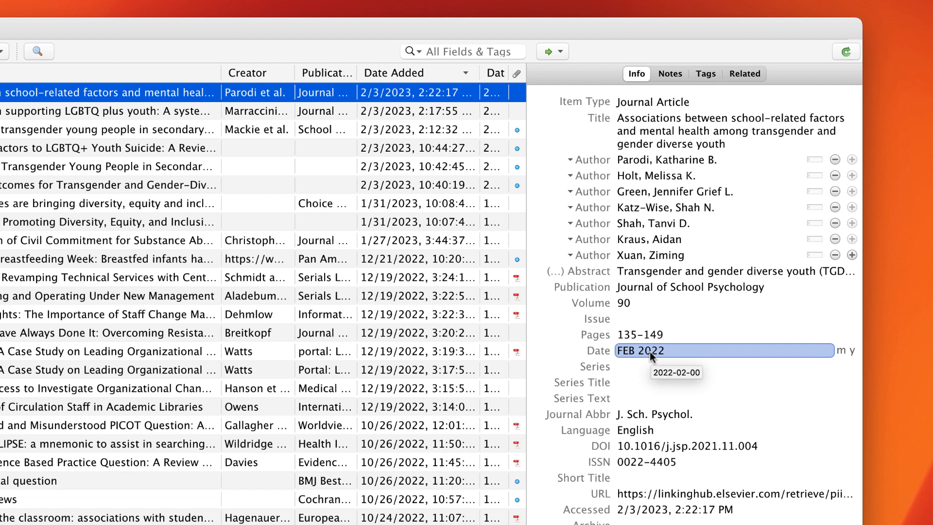
pyautogui.click(669, 136)
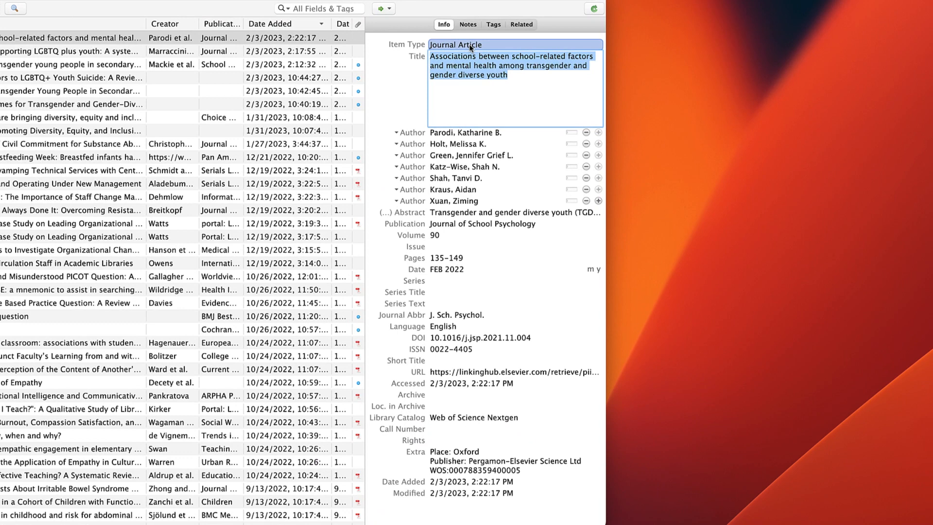
pyautogui.click(674, 103)
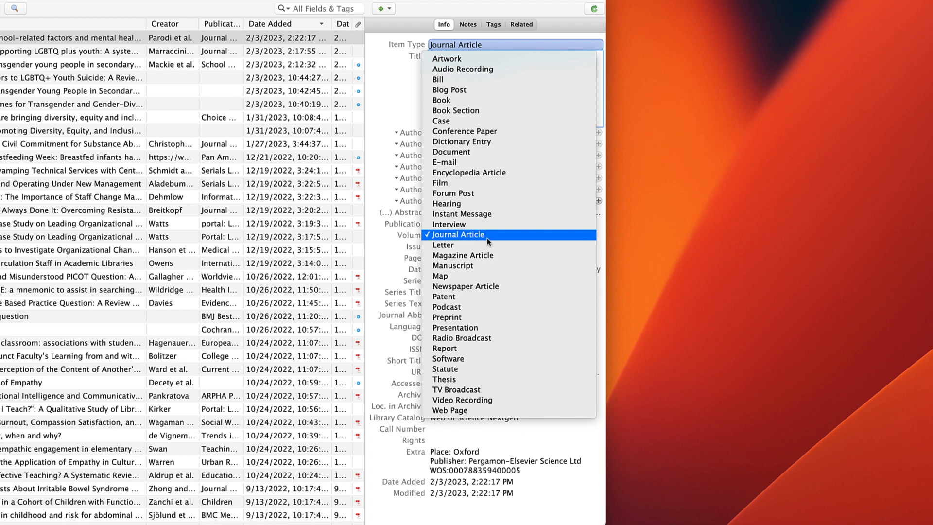
pyautogui.click(389, 56)
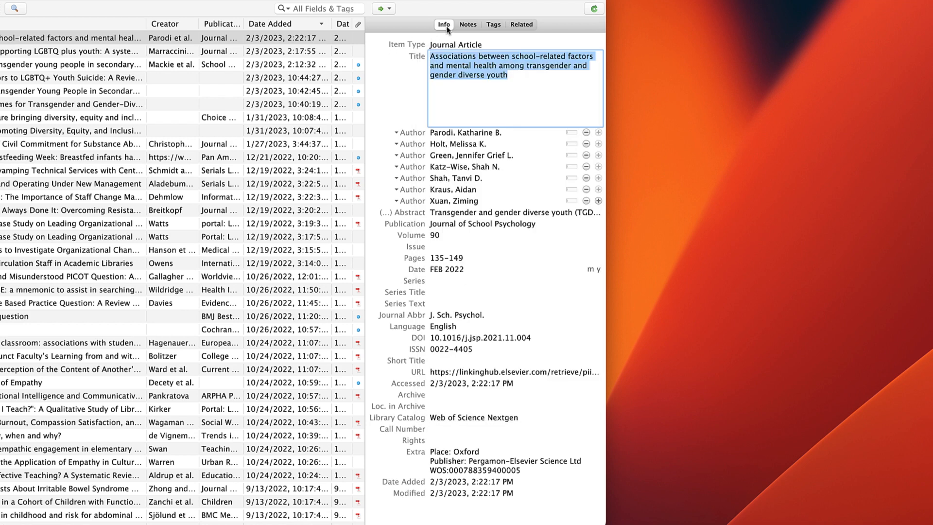
# Add a blank note to the "Associations between school-related factors" article and reselect the article
pyautogui.click(468, 25)
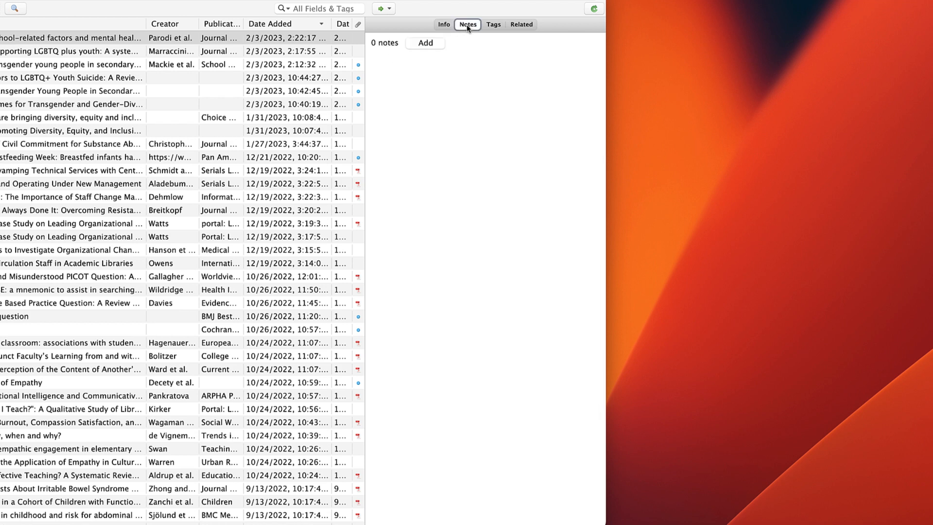
pyautogui.click(432, 45)
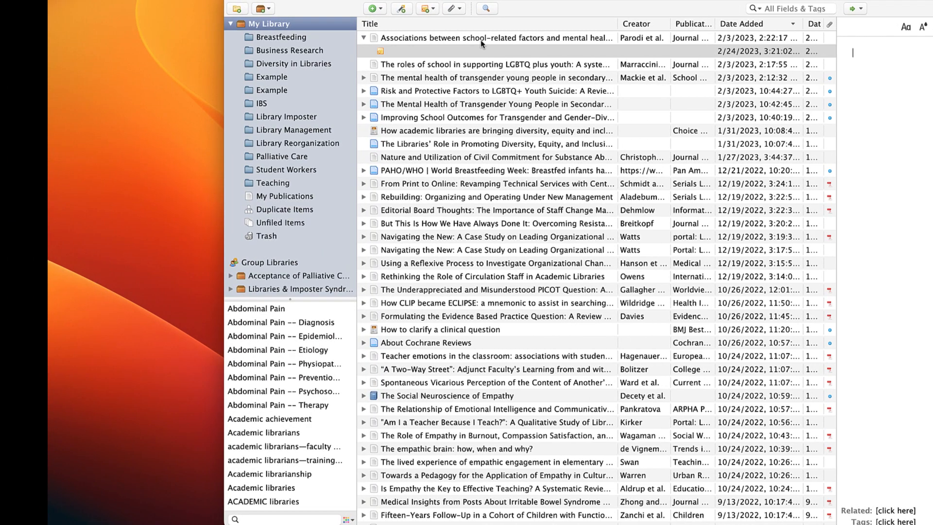
pyautogui.click(481, 39)
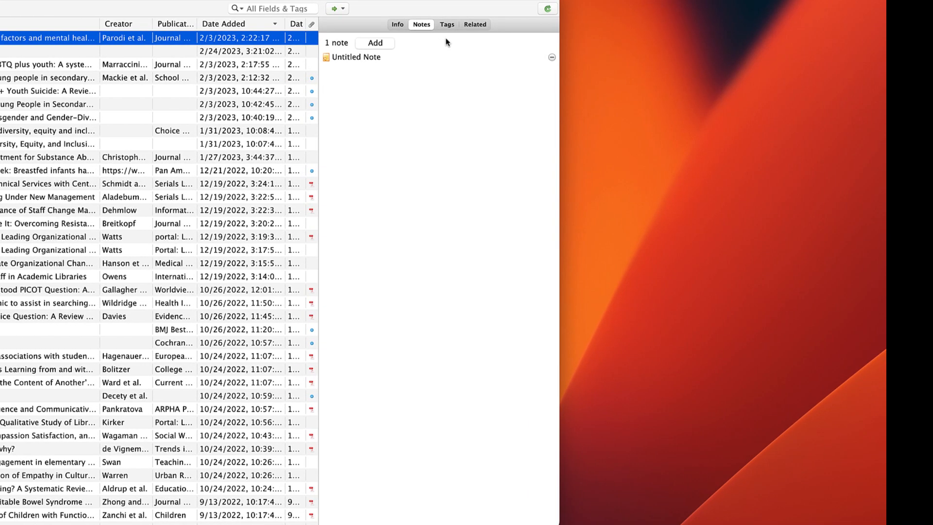
# Review the article's existing tags and add the tag "grant application"
pyautogui.click(447, 25)
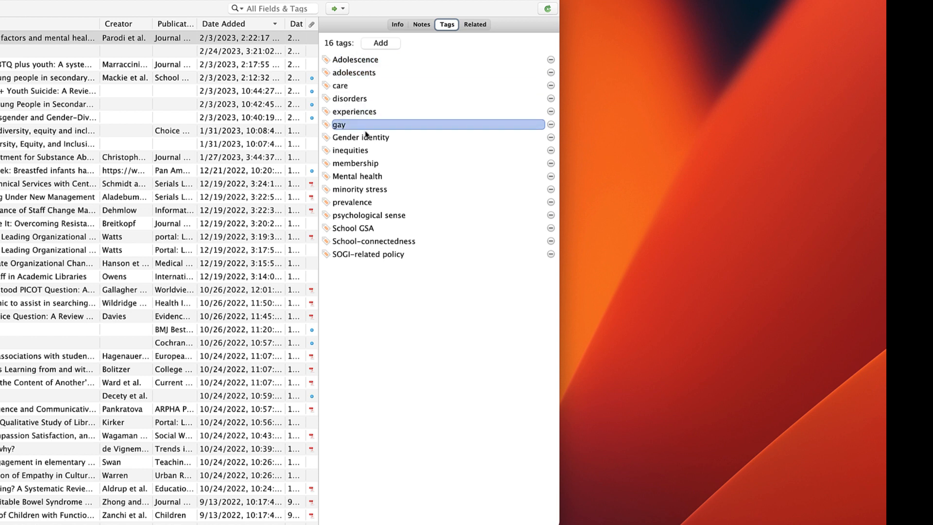
pyautogui.click(368, 242)
pyautogui.click(372, 255)
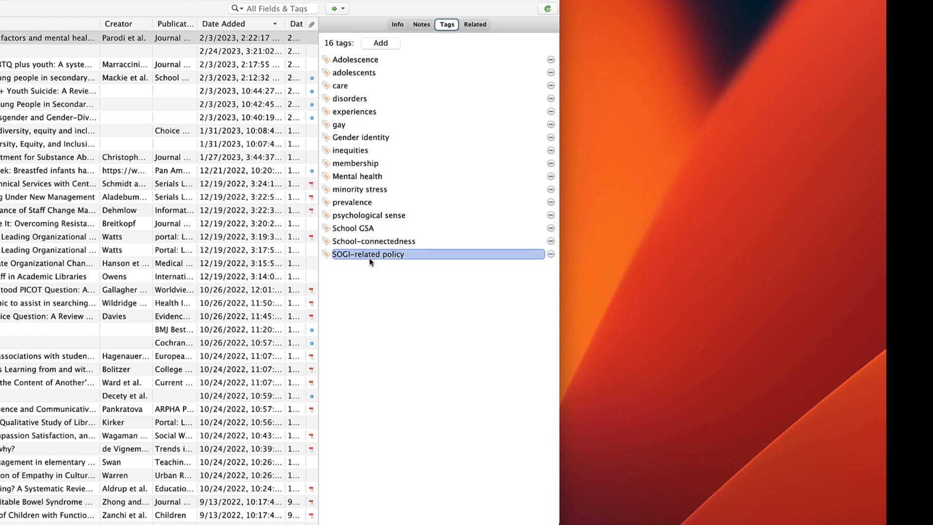
pyautogui.click(382, 44)
pyautogui.write('grant appl')
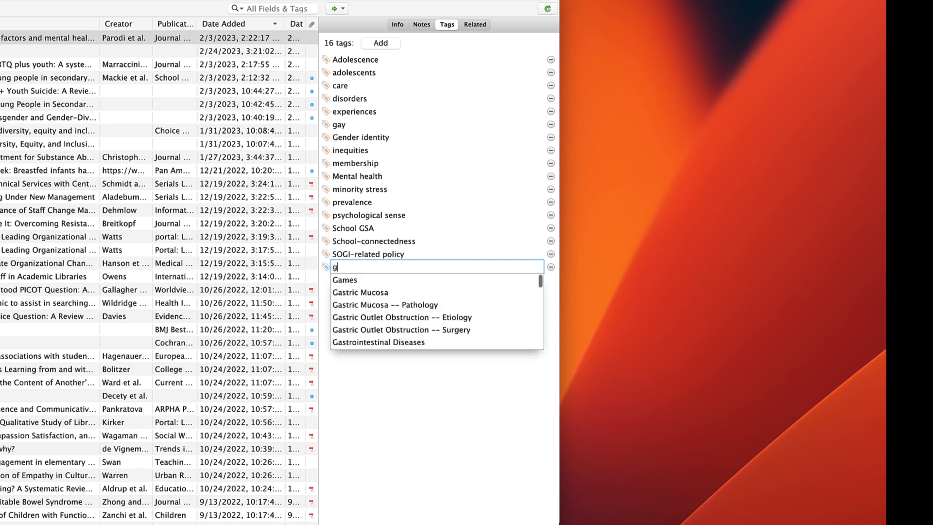
pyautogui.write('on')
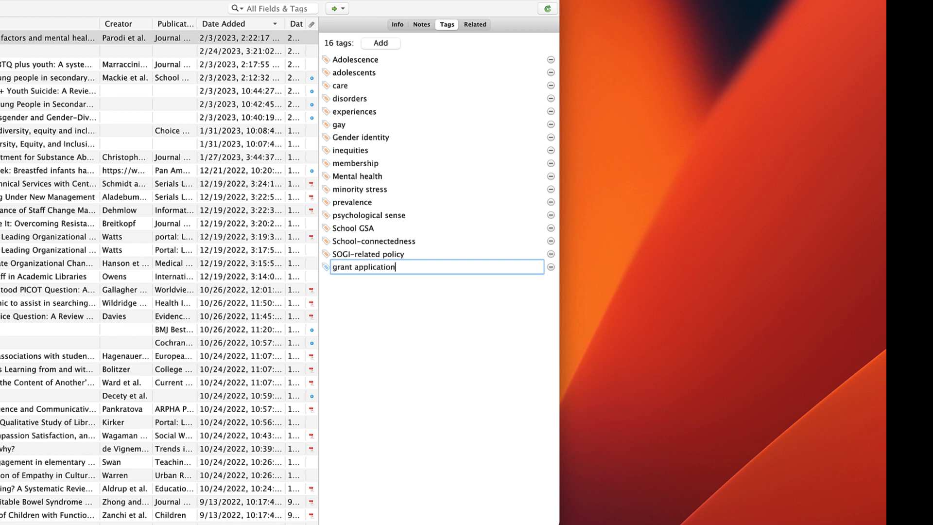
pyautogui.press('Return')
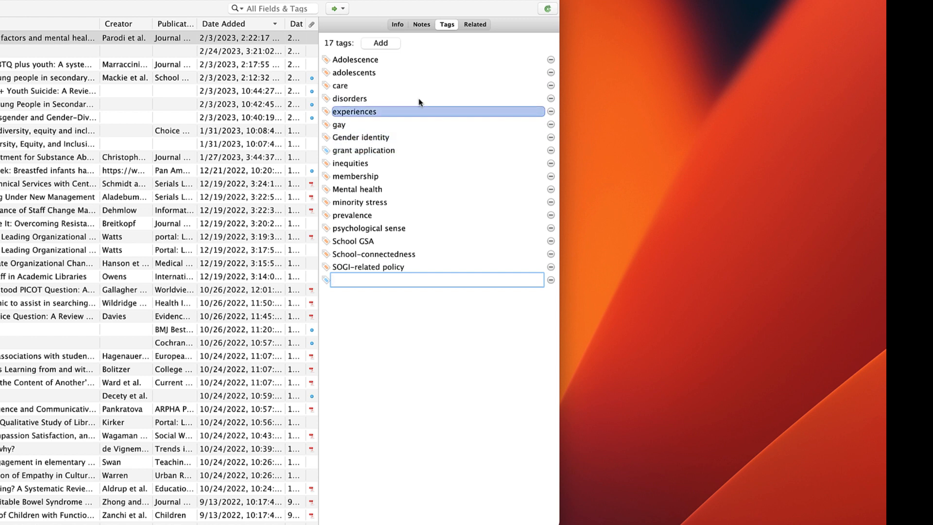
# Link the item "A novel care guide for personalised palliative care" to the article as a related item
pyautogui.click(475, 24)
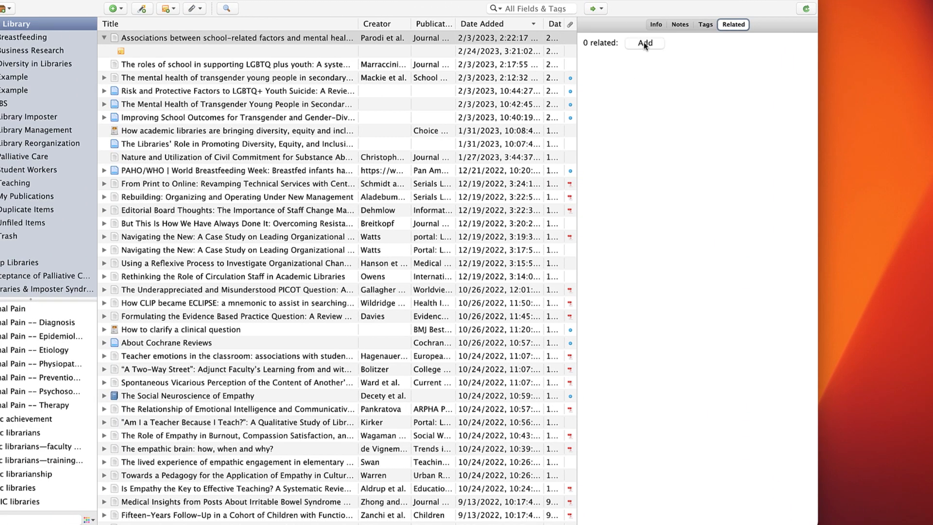
pyautogui.click(645, 43)
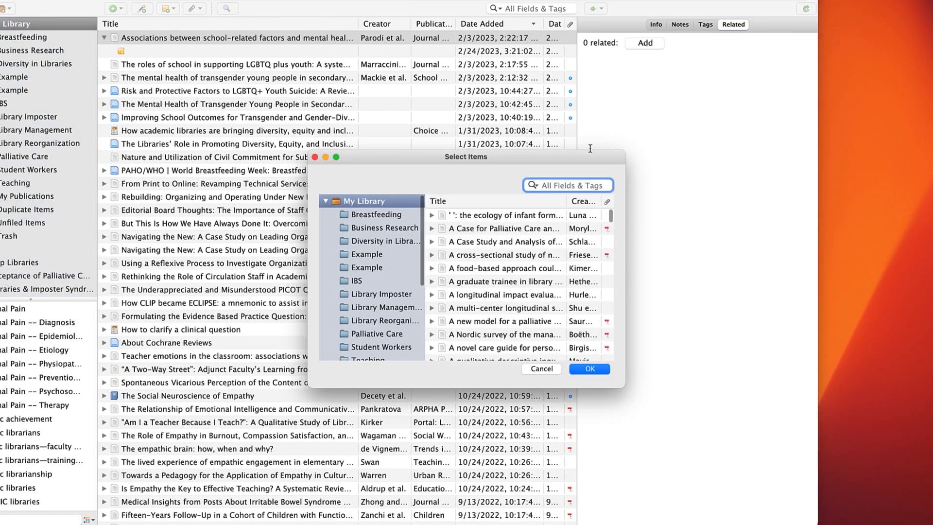
pyautogui.scroll(-4, 518, 291)
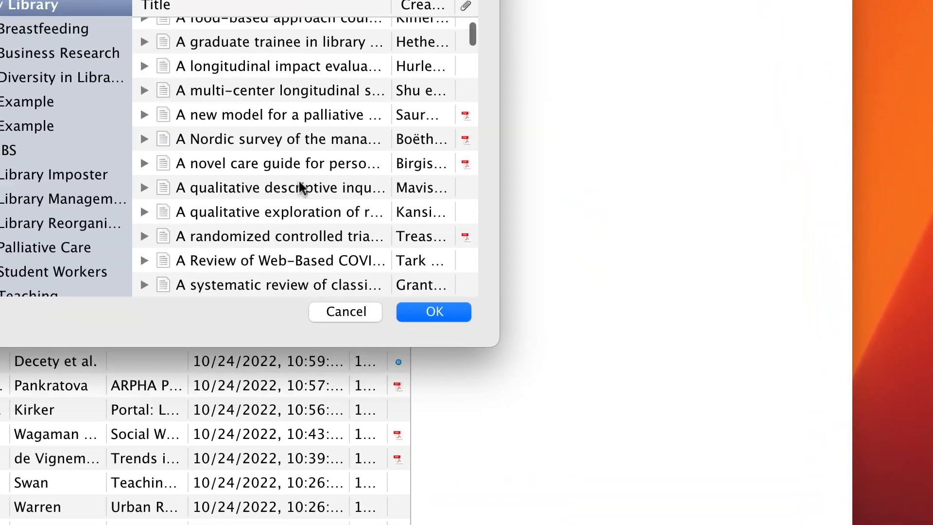
pyautogui.click(362, 197)
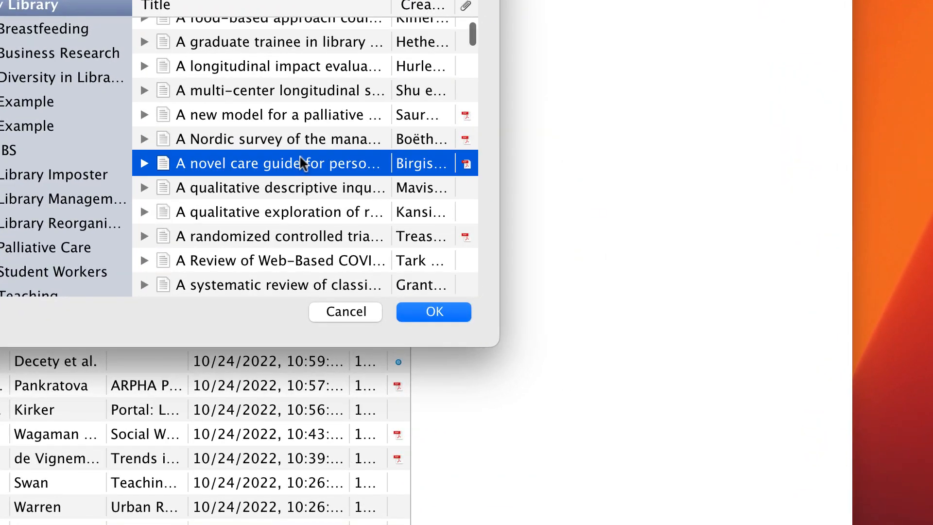
pyautogui.click(433, 314)
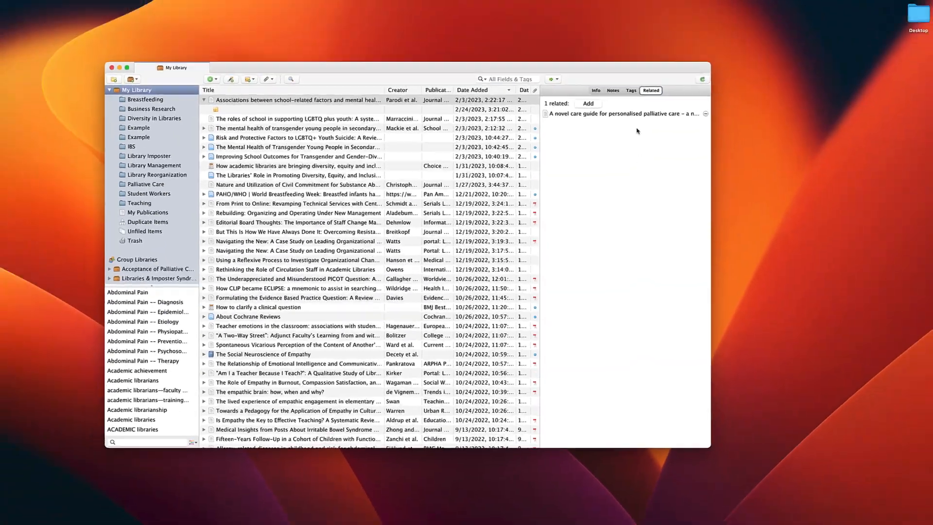
pyautogui.click(632, 114)
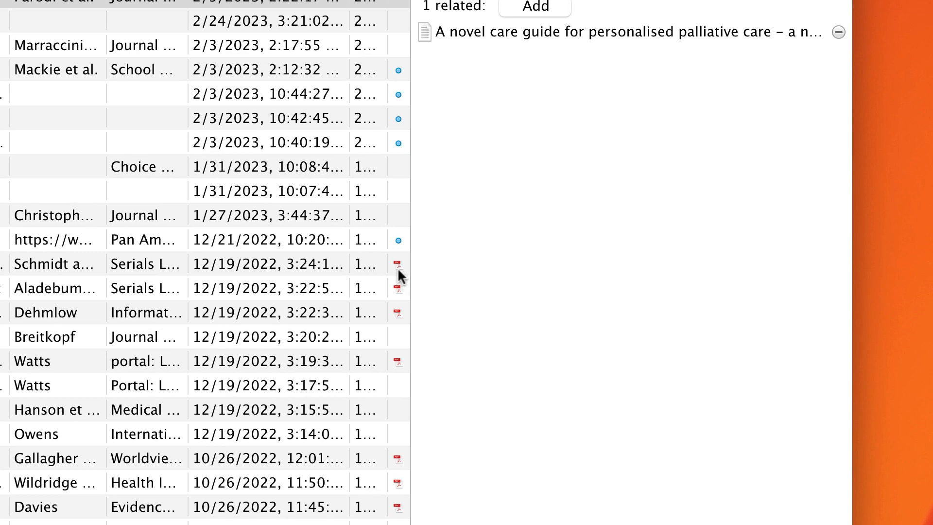
# Open the EBSCO Full Text PDF attached to "From Print to Online: Revamping Technical Services" and skim its first pages
pyautogui.click(537, 209)
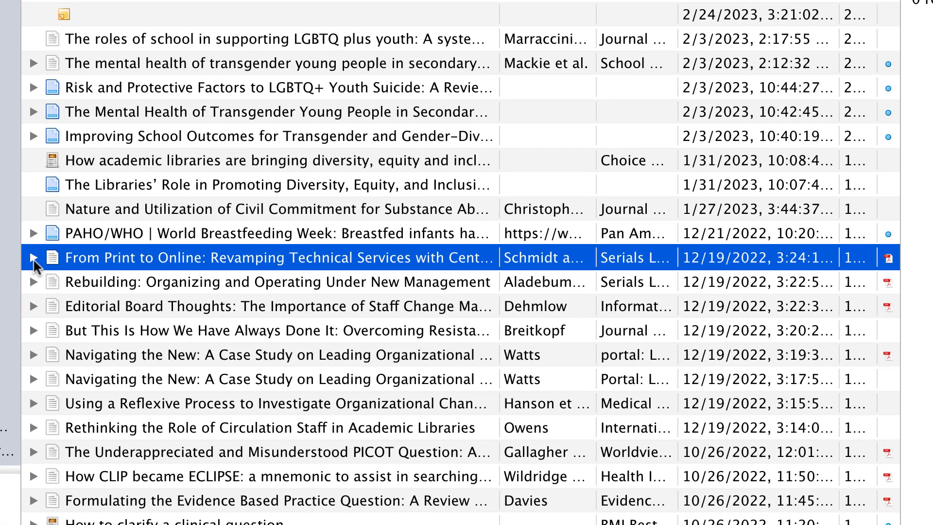
pyautogui.click(33, 258)
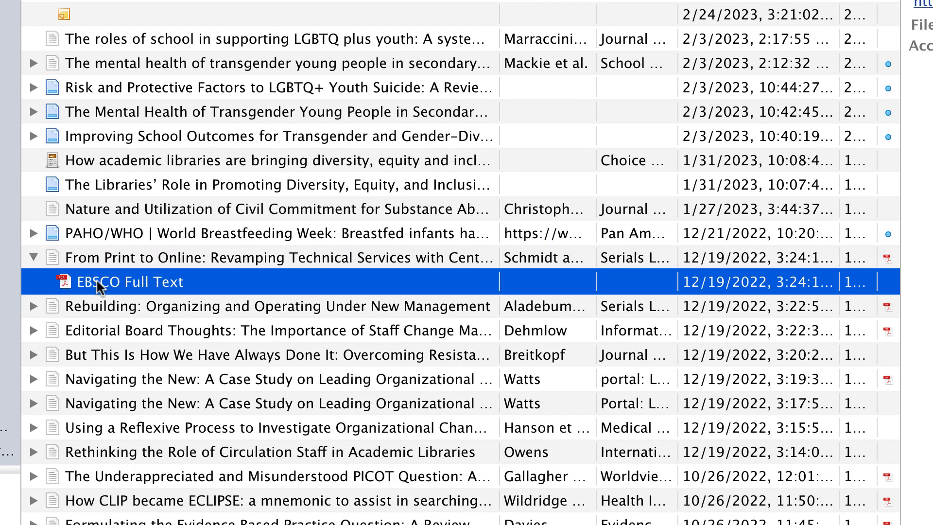
pyautogui.click(97, 282)
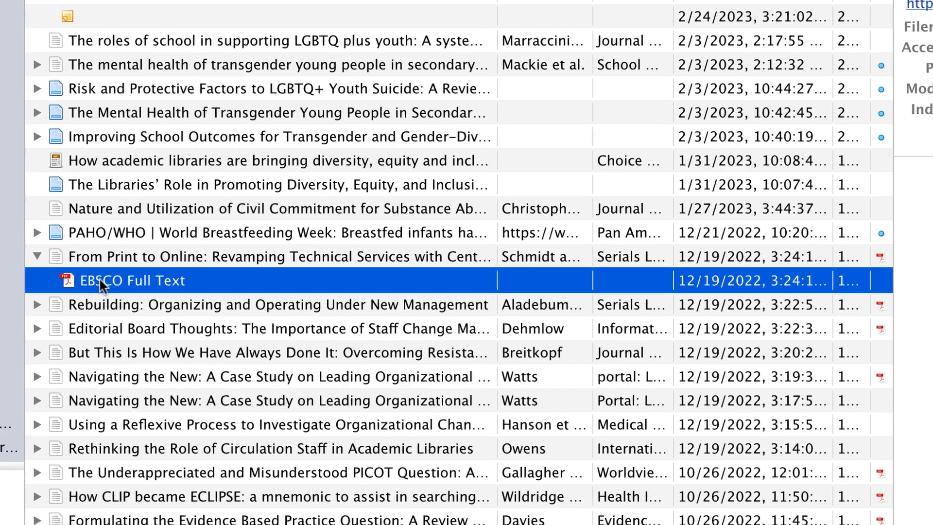
pyautogui.doubleClick(98, 283)
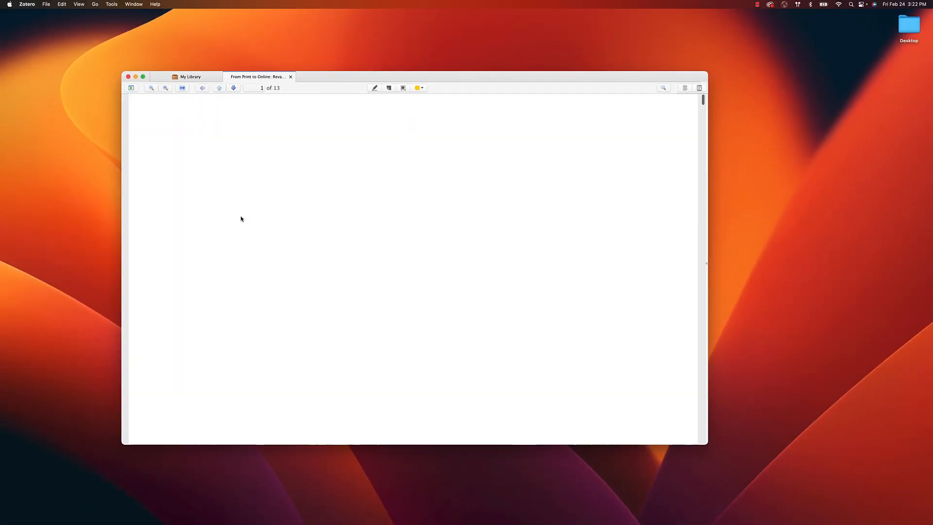
pyautogui.scroll(-10, 336, 232)
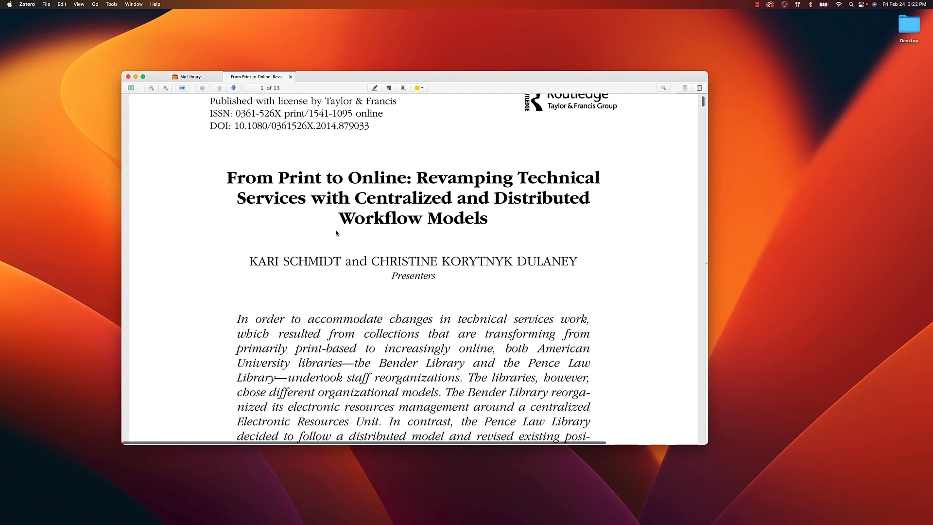
pyautogui.scroll(-10, 335, 233)
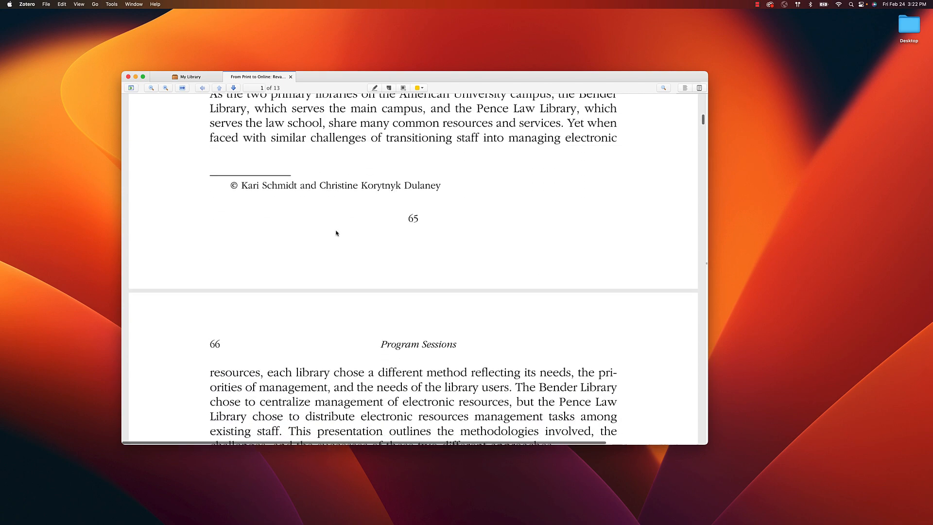
pyautogui.scroll(10, 336, 234)
pyautogui.scroll(5, 336, 233)
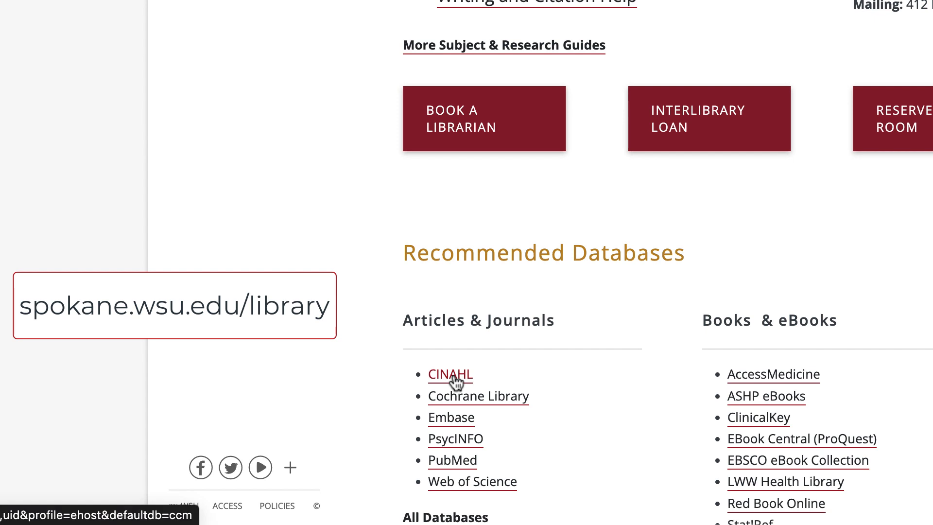
# Open the CINAHL database from the library's recommended databases and search it for "palliative care"
pyautogui.click(454, 379)
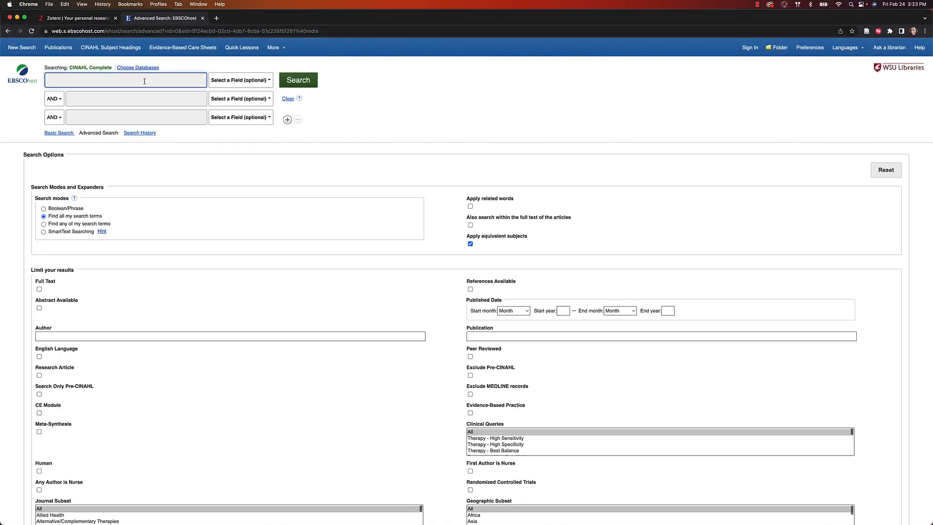
pyautogui.write('palliativ')
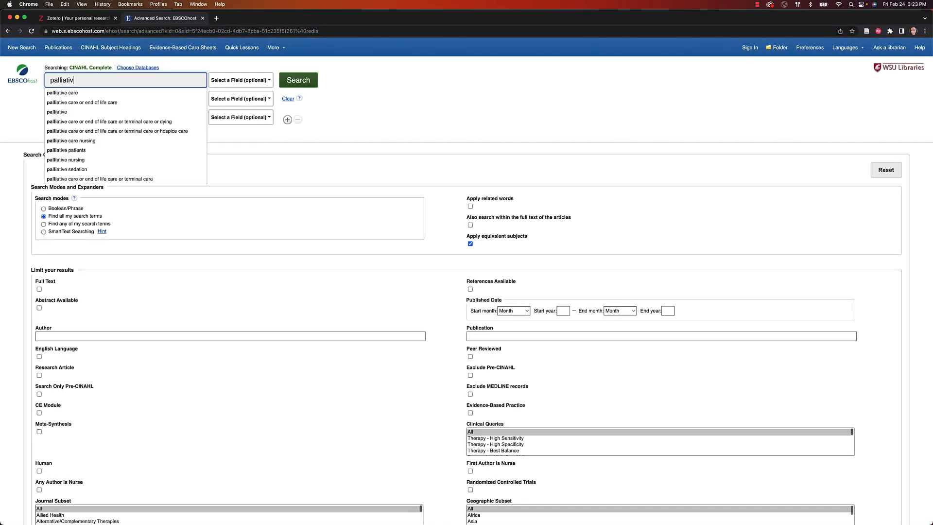
pyautogui.write('e care')
pyautogui.press('Return')
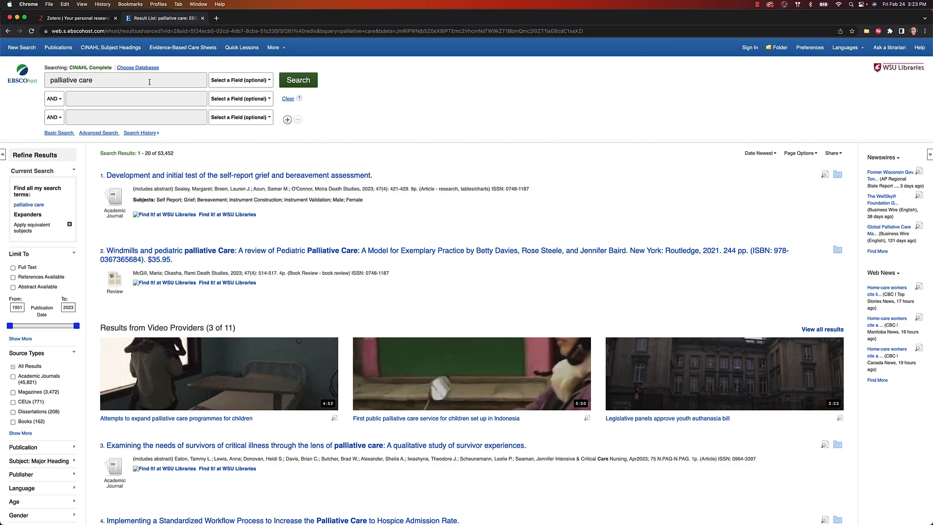
# Open the result "Attitudes of Female Health Science Students and Recent Graduates toward the Care of the Dying in Saudi Arabia" and save it to Zotero
pyautogui.scroll(-1, 149, 82)
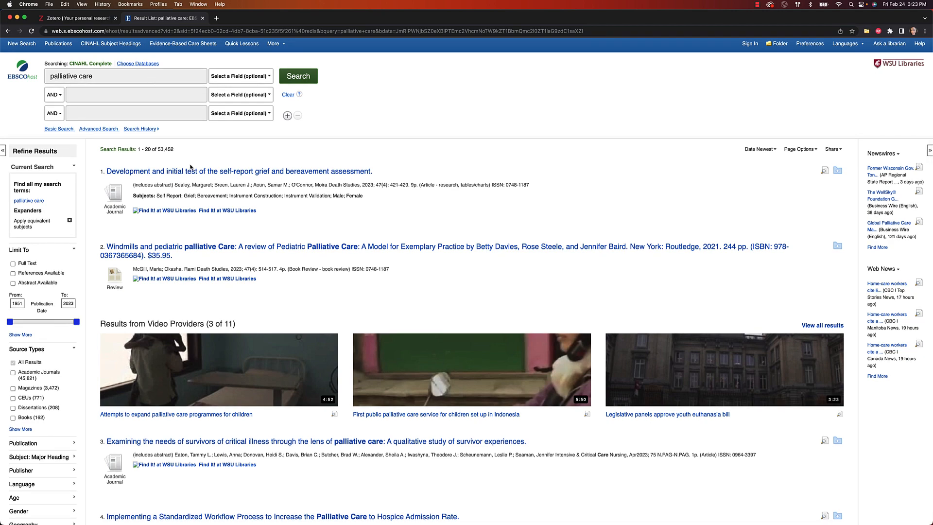
pyautogui.scroll(-6, 190, 167)
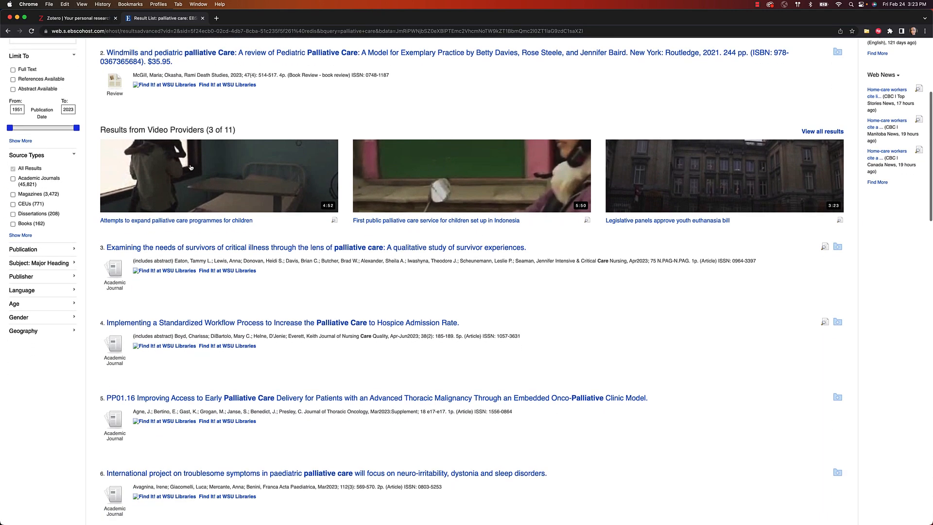
pyautogui.scroll(-4, 190, 167)
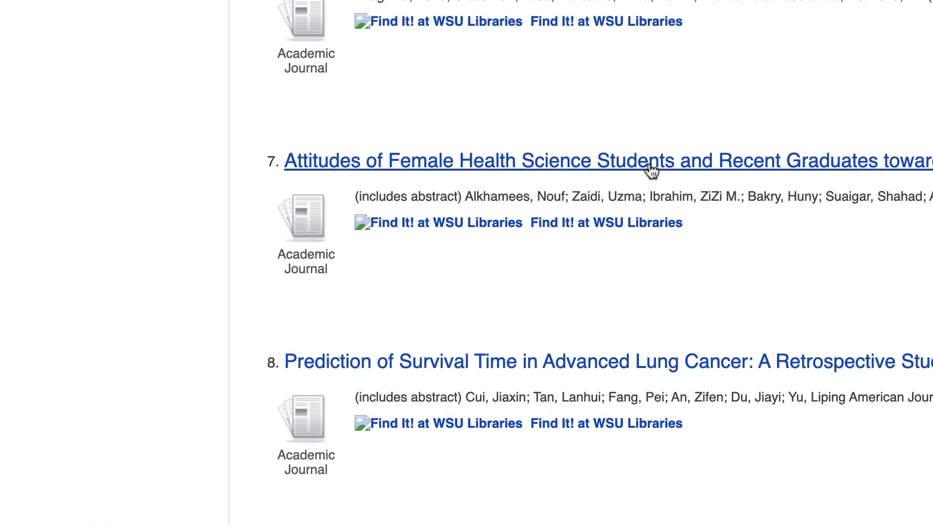
pyautogui.click(650, 167)
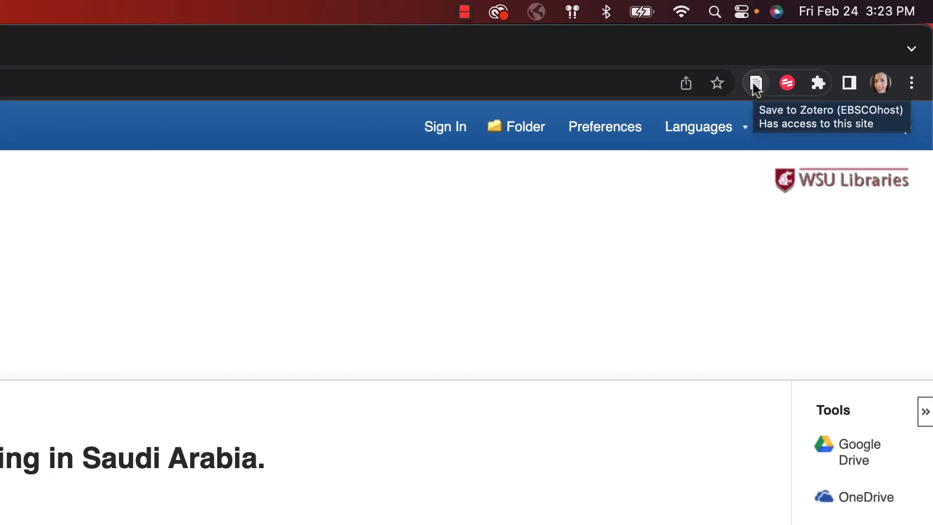
pyautogui.click(756, 86)
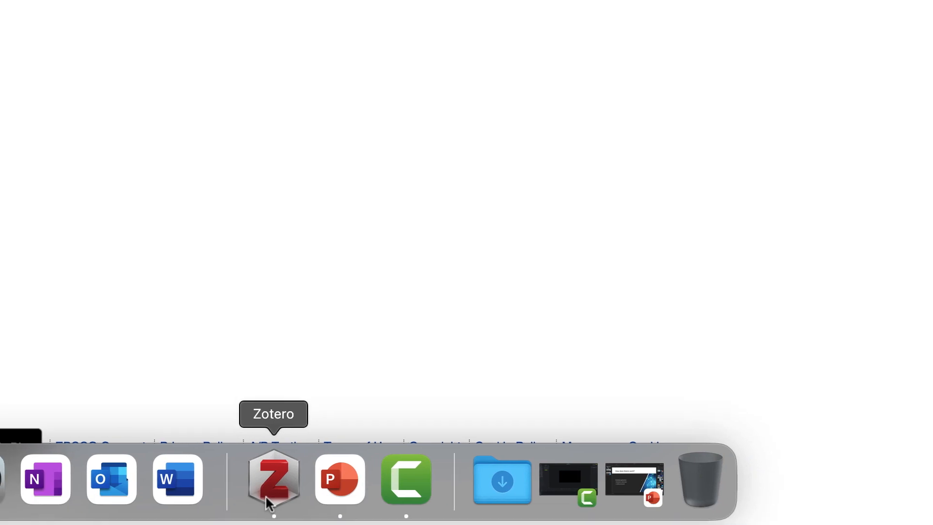
# Switch to Zotero and review the tags and bibliographic info of the newly saved "Attitudes of Female Health Science Students" article
pyautogui.click(271, 501)
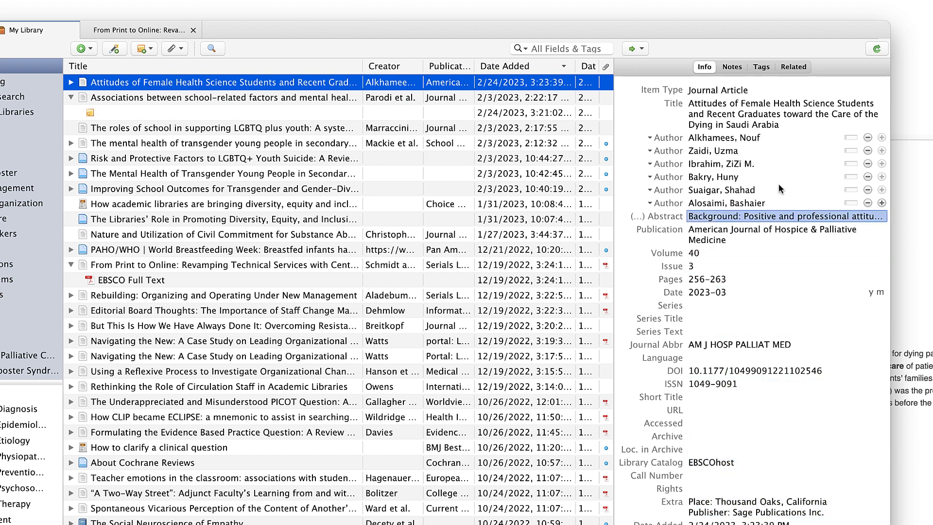
pyautogui.click(761, 67)
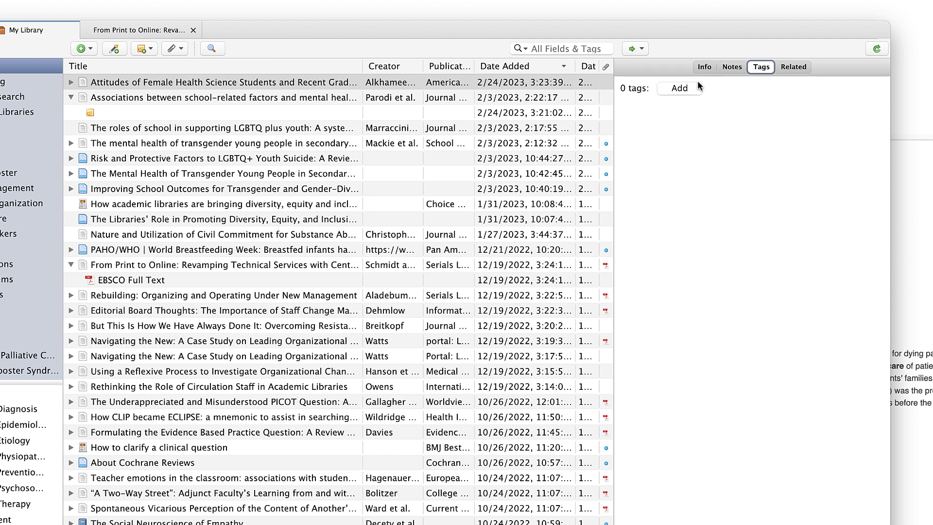
pyautogui.click(704, 68)
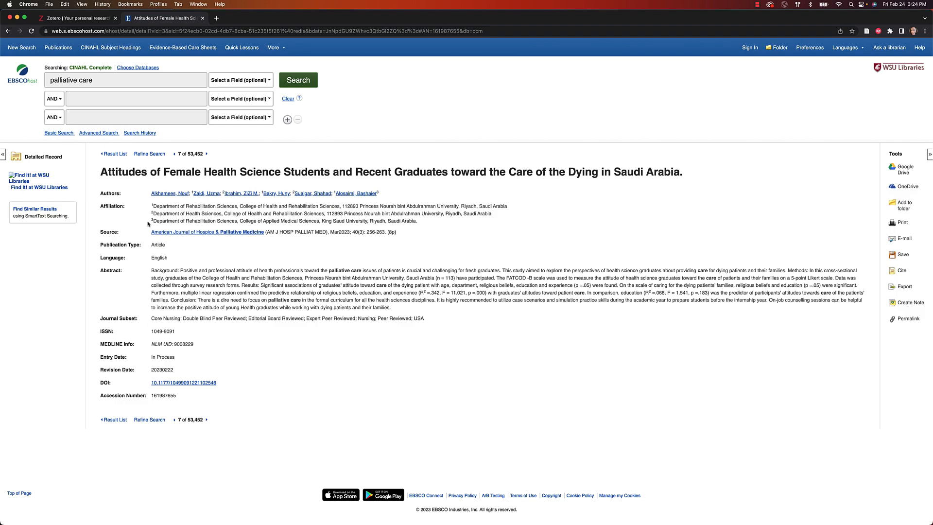
# Look the article up through Find It! at WSU Libraries, and limit the palliative care results to Full Text
pyautogui.click(22, 184)
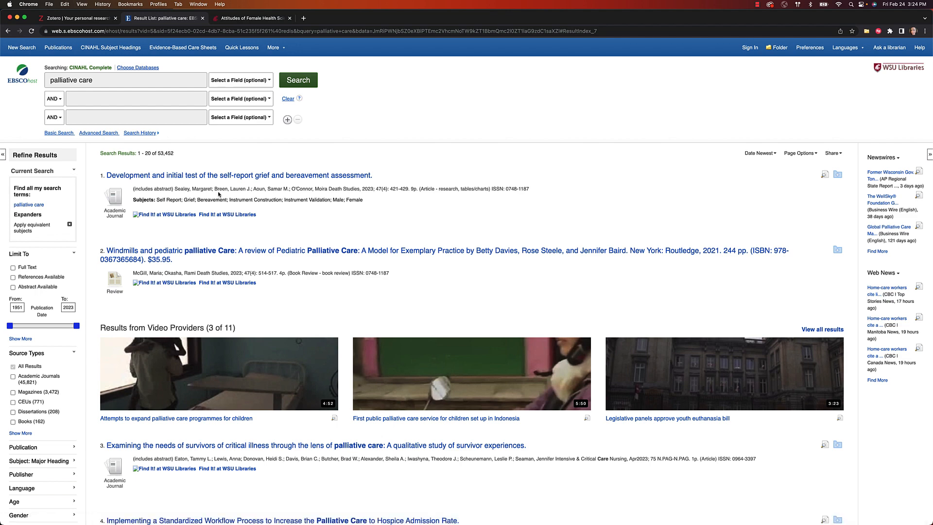
pyautogui.click(13, 268)
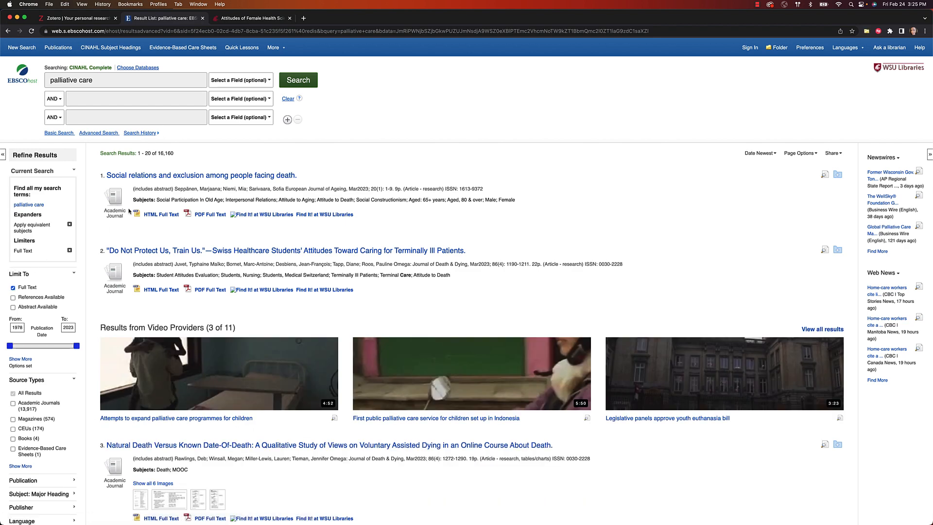
# Open the result "Social relations and exclusion among people facing death" and save it to Zotero with its PDF
pyautogui.click(186, 176)
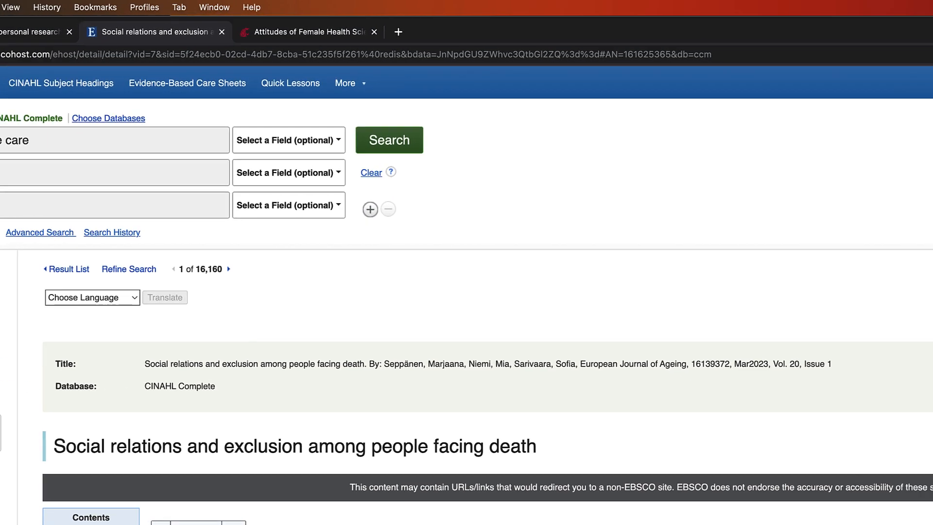
pyautogui.click(875, 63)
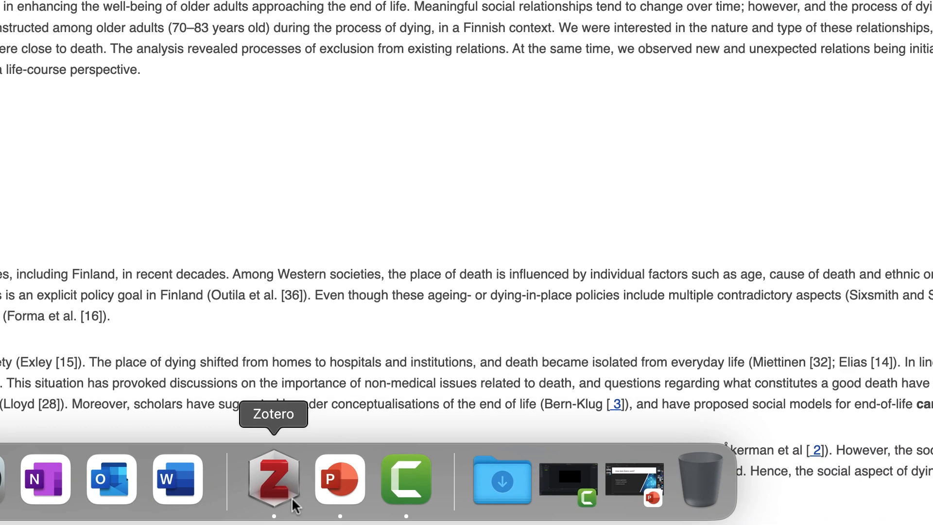
# Switch to Zotero, open the EBSCO Full Text PDF attached to "Social relations and exclusion among people facing death" and skim its first pages
pyautogui.click(291, 503)
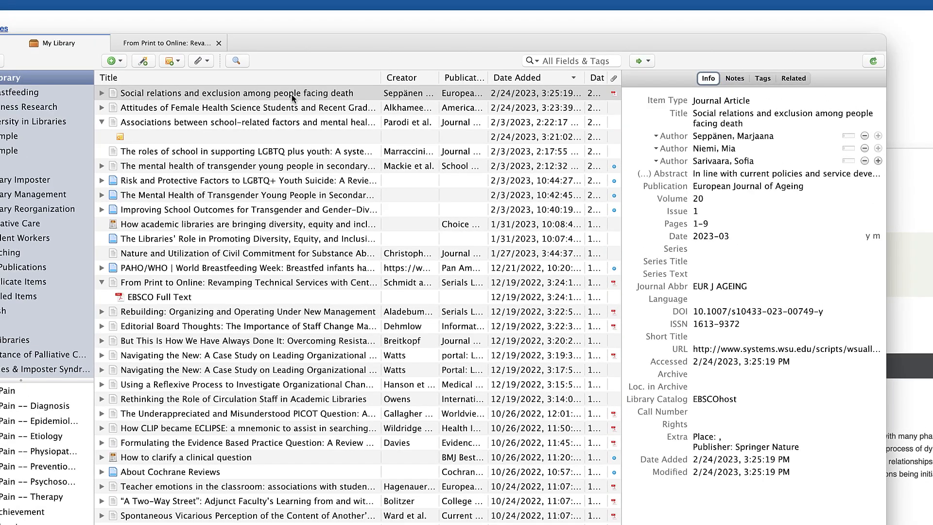
pyautogui.click(291, 95)
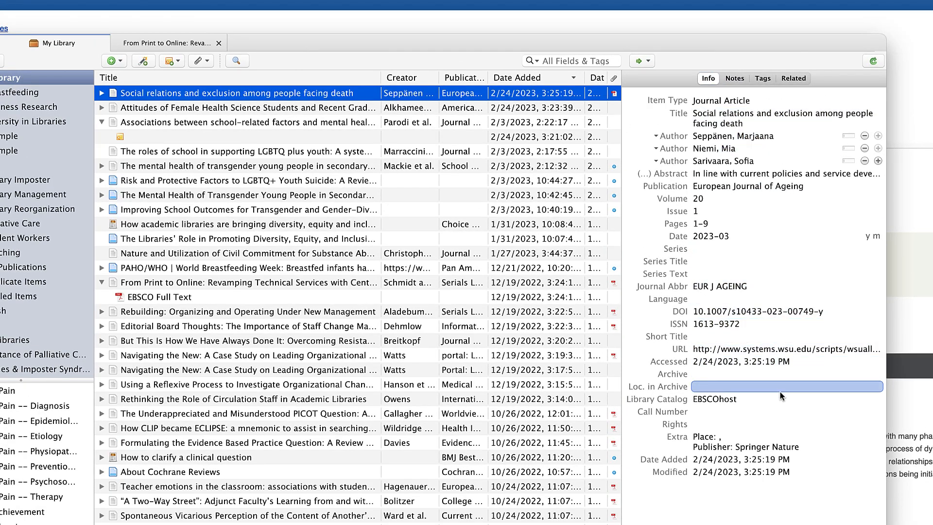
pyautogui.click(100, 94)
pyautogui.click(164, 109)
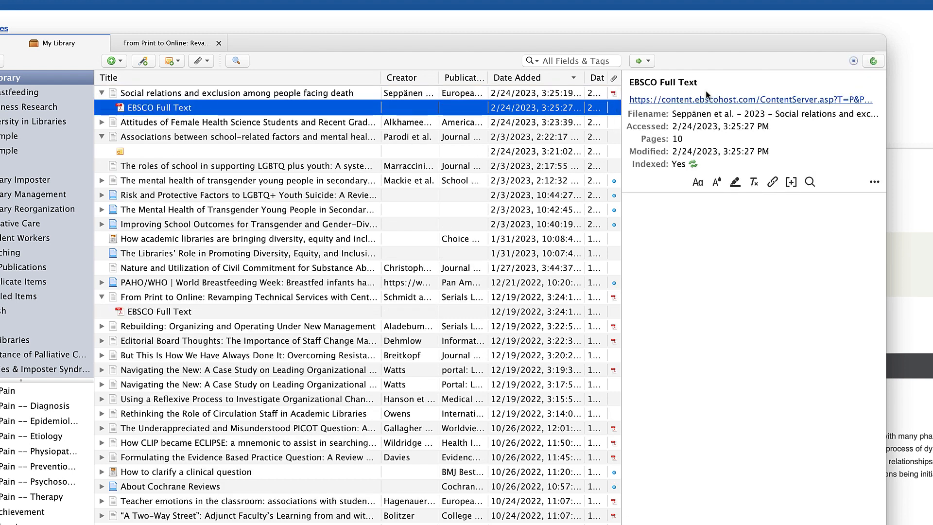
pyautogui.doubleClick(297, 110)
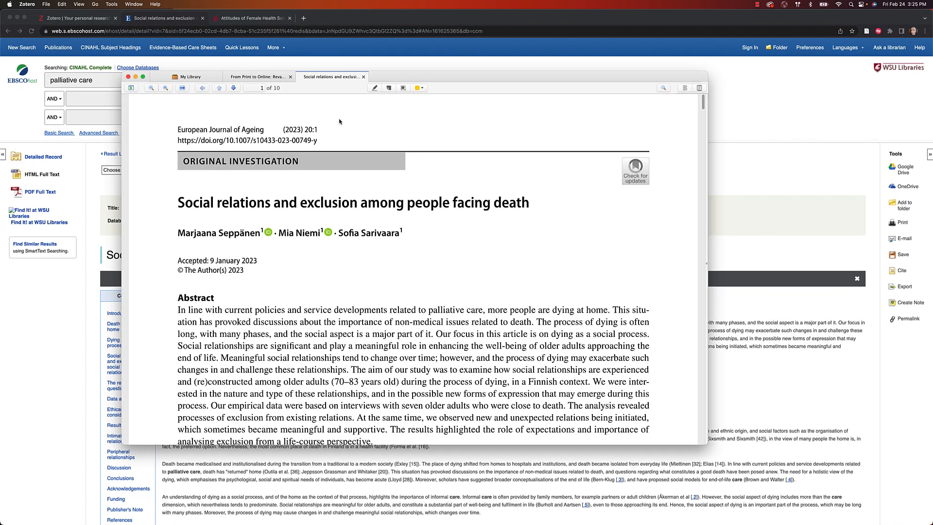
pyautogui.scroll(-15, 484, 227)
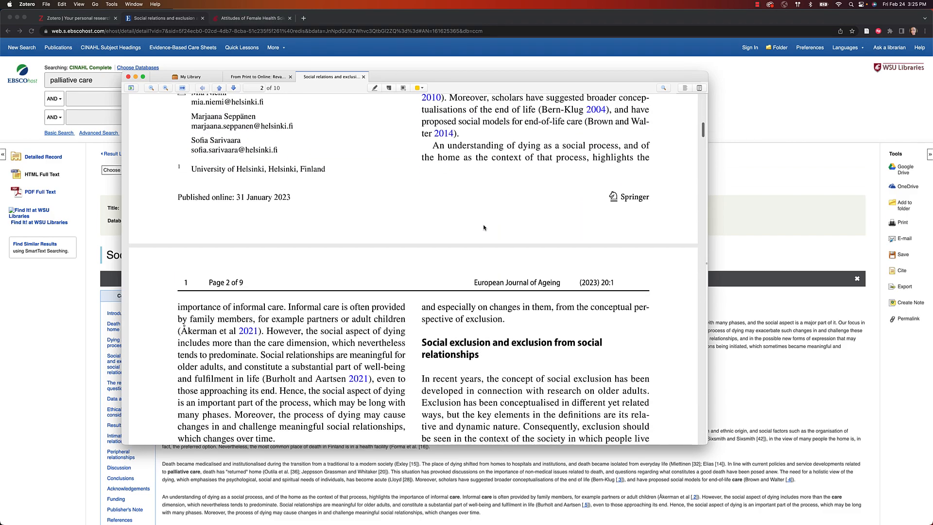
pyautogui.scroll(15, 484, 228)
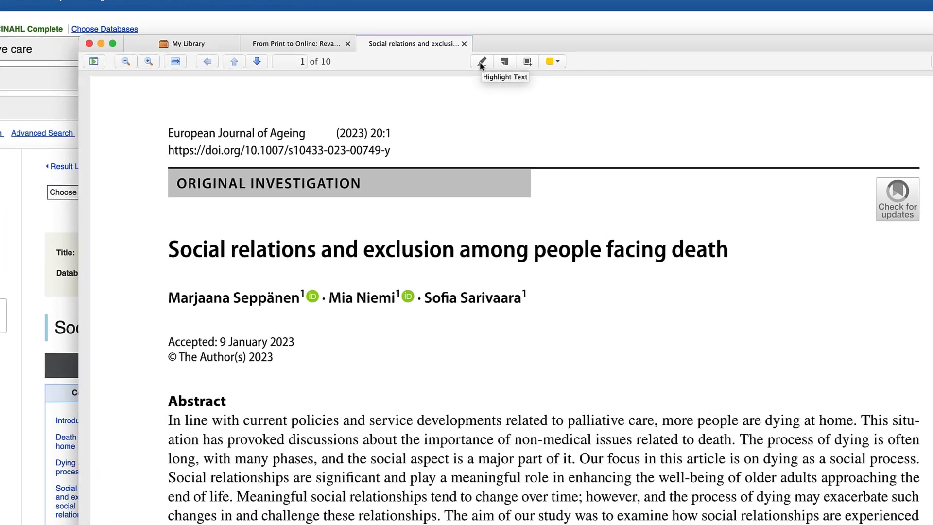
# Highlight "In line with current policies and service developments" in the abstract and add a note reading "Interesting article!" near the page's upper edge
pyautogui.click(481, 63)
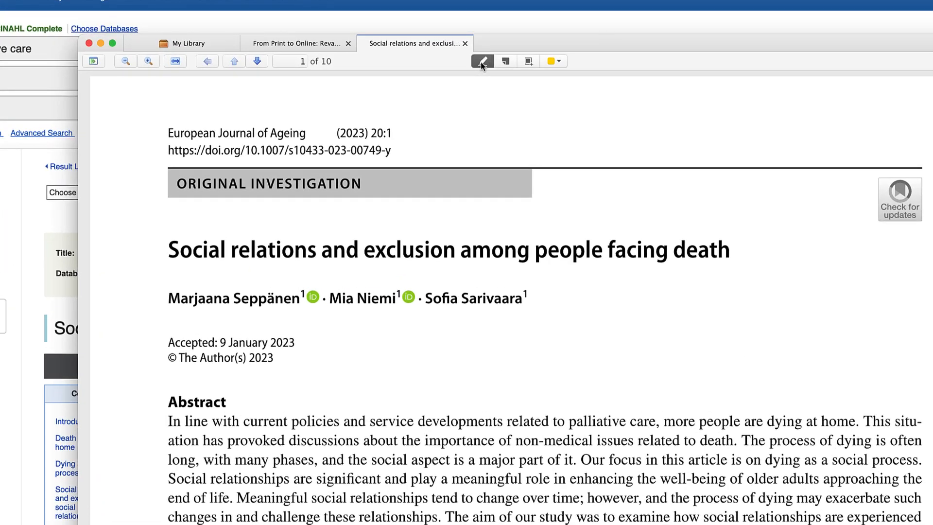
pyautogui.moveTo(175, 422); pyautogui.dragTo(513, 422)
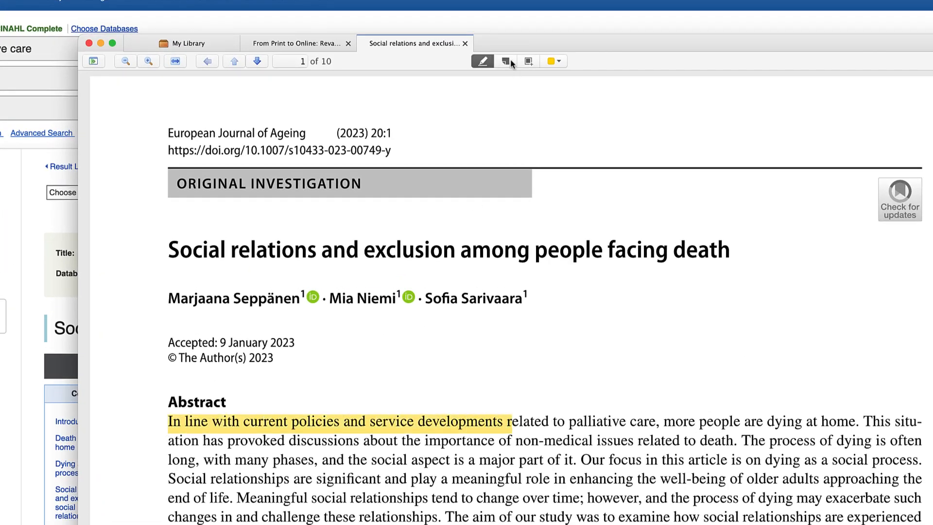
pyautogui.click(510, 60)
pyautogui.click(560, 119)
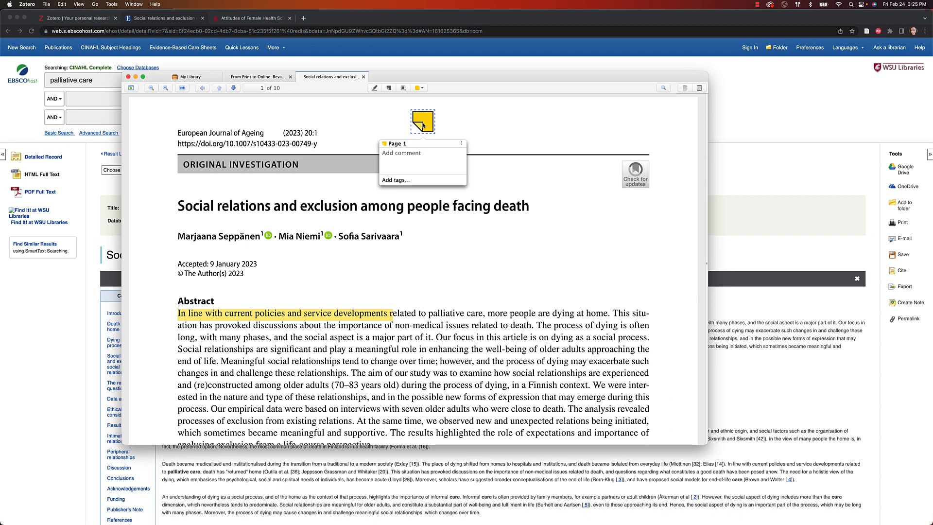
pyautogui.write('Interesting article!')
# Activate the PDF reader's Select Area tool and view the available annotation colors
pyautogui.click(404, 88)
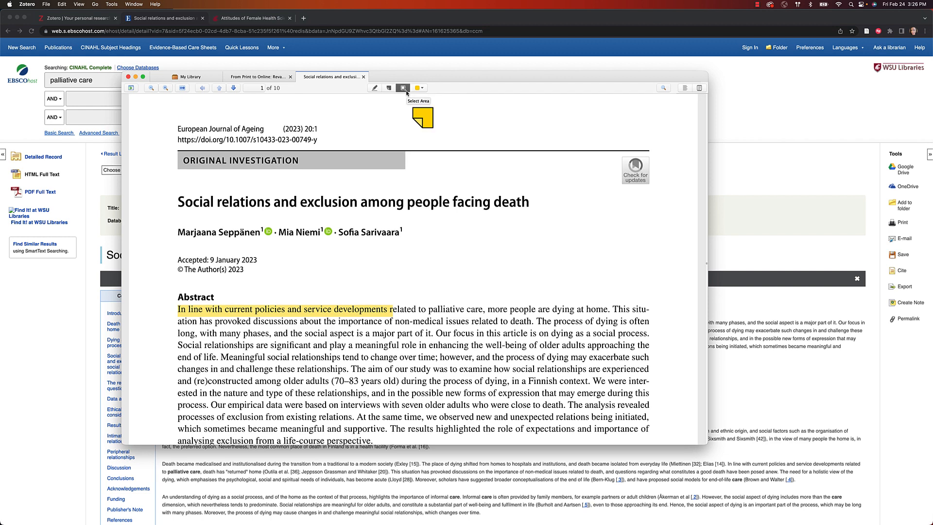
pyautogui.click(418, 88)
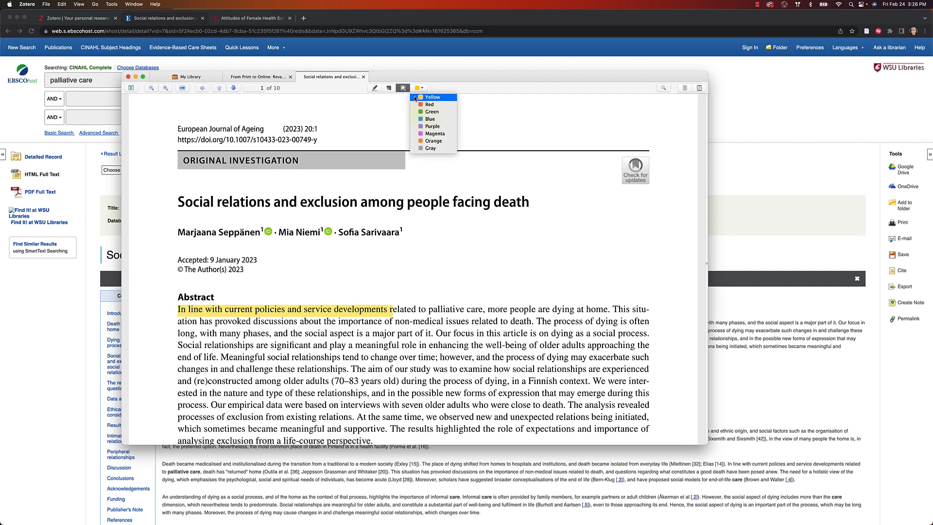
pyautogui.click(417, 90)
# Return to My Library, add "Social relations and exclusion among people facing death" to the second Example collection and open that collection
pyautogui.click(190, 76)
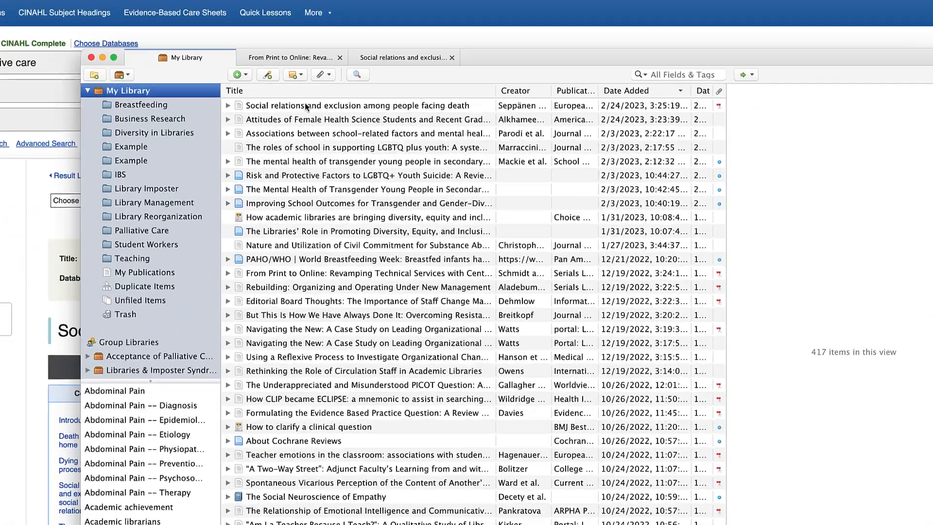
pyautogui.click(268, 108)
pyautogui.moveTo(235, 183); pyautogui.dragTo(81, 196)
pyautogui.click(80, 196)
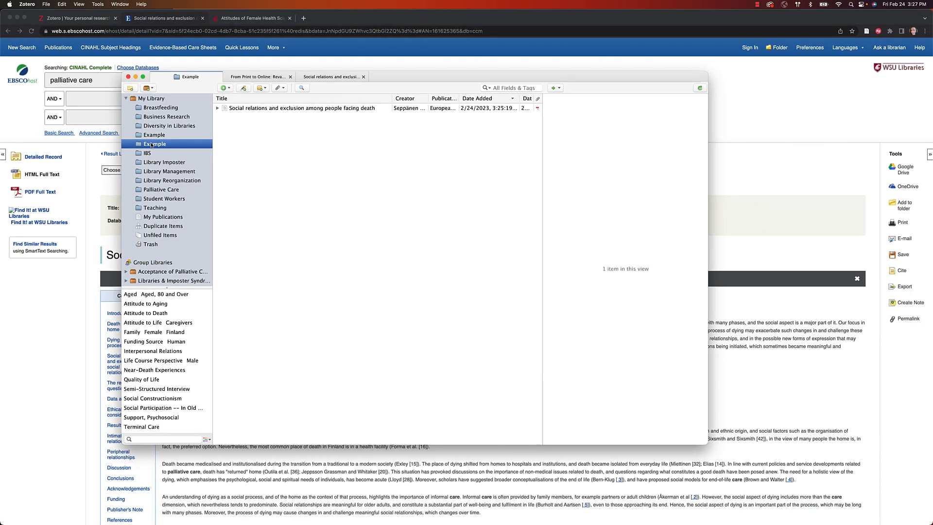
# In Chrome, save "Social relations and exclusion among people facing death" to Zotero directly into the second Example collection, and return to Zotero
pyautogui.click(747, 171)
pyautogui.click(864, 52)
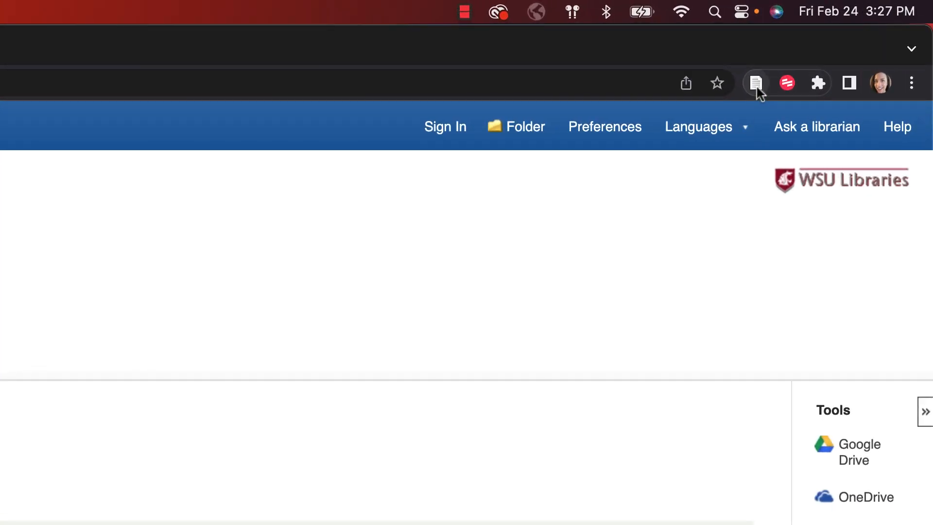
pyautogui.click(756, 84)
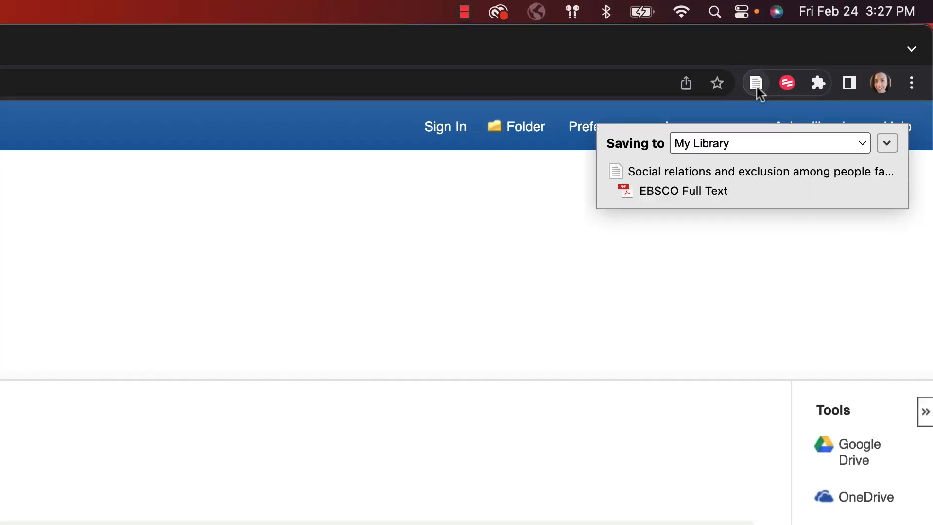
pyautogui.click(761, 142)
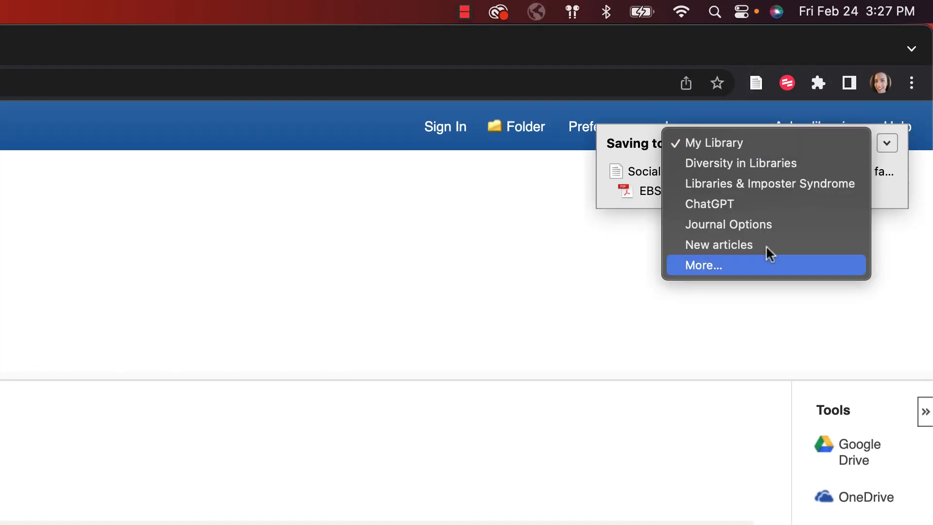
pyautogui.click(763, 266)
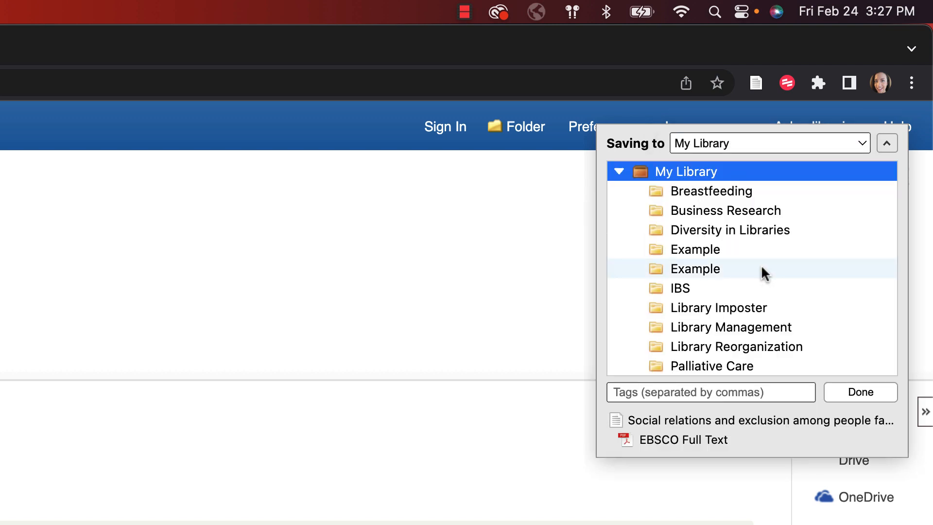
pyautogui.click(757, 266)
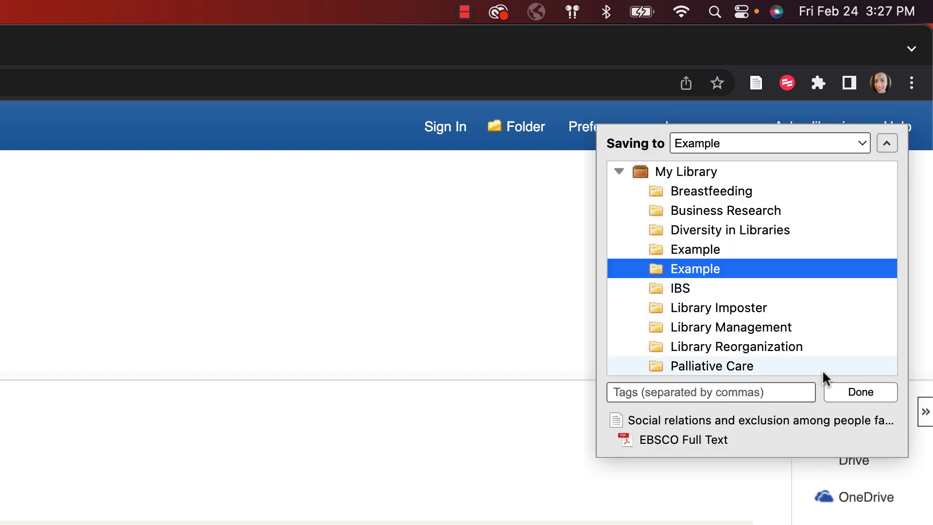
pyautogui.click(849, 393)
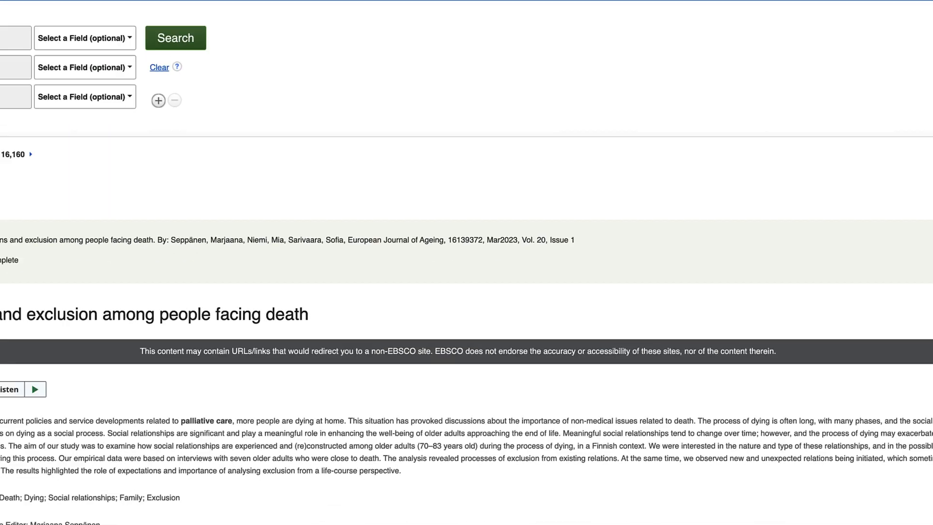
pyautogui.press('super+Tab')
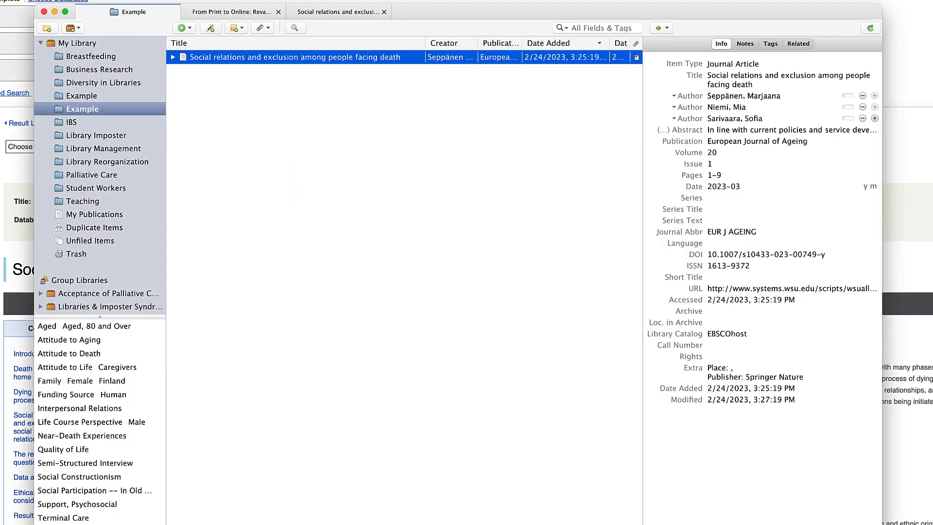
# View the duplicate items of My Library and sort them by title
pyautogui.click(98, 46)
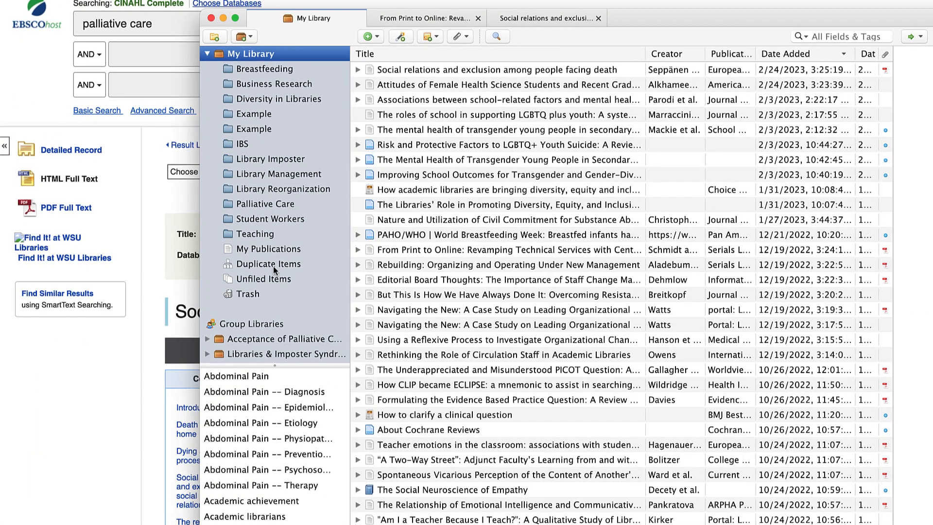
pyautogui.click(100, 231)
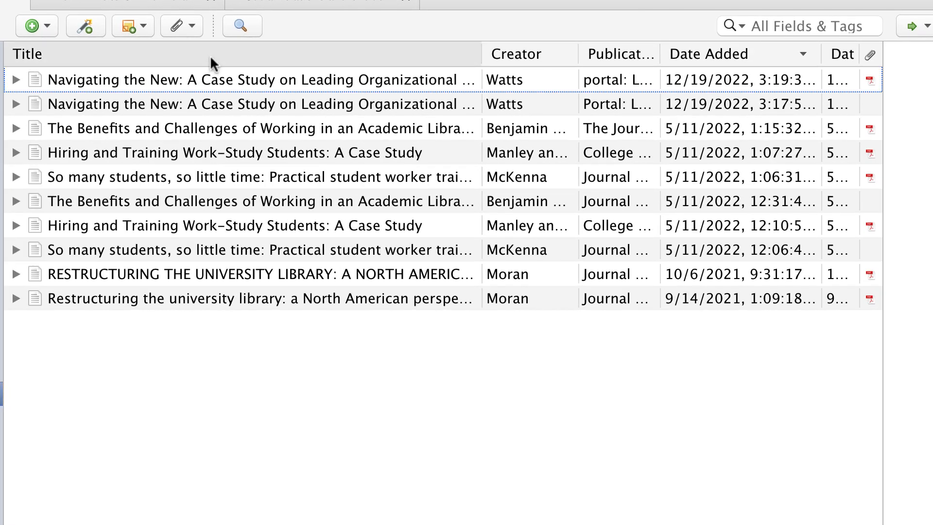
pyautogui.click(210, 62)
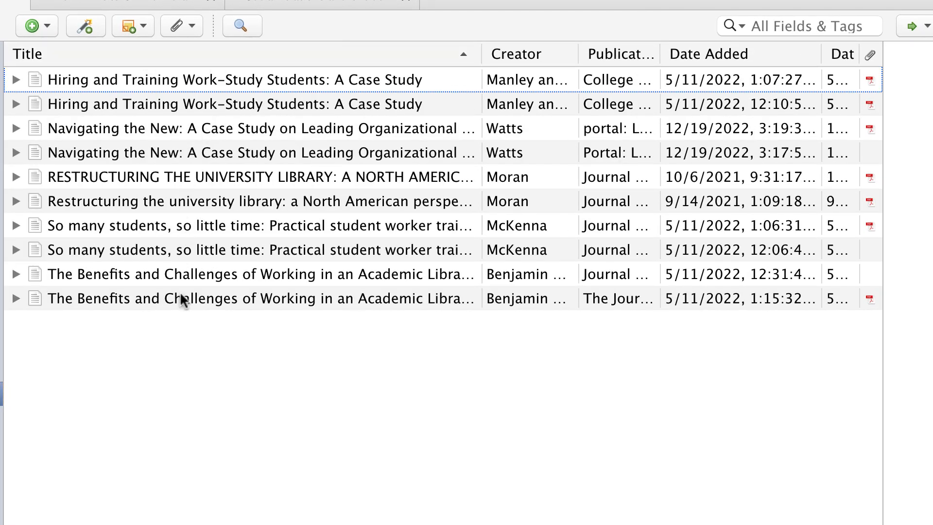
# Merge the two "Hiring and Training Work-Study Students: A Case Study" duplicates, using the 5/11/2022, 1:07:27 PM version as the master item
pyautogui.click(200, 86)
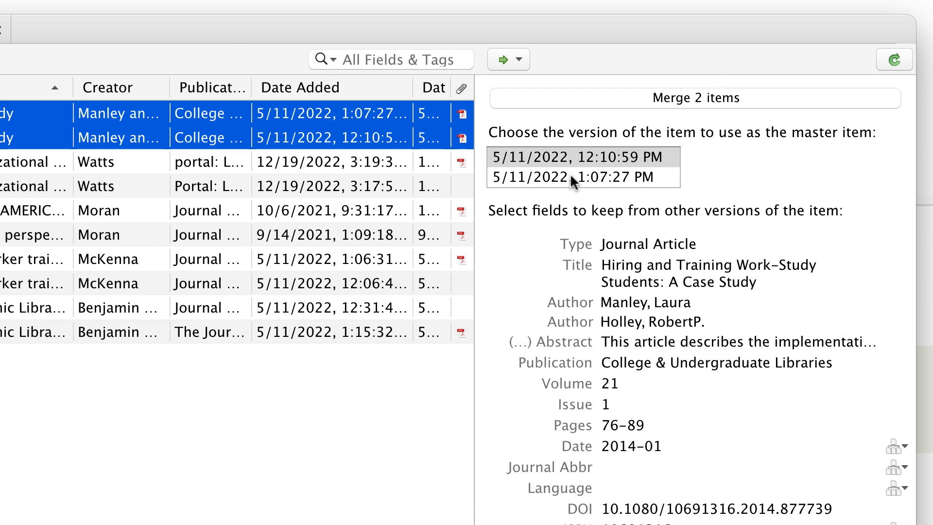
pyautogui.click(918, 143)
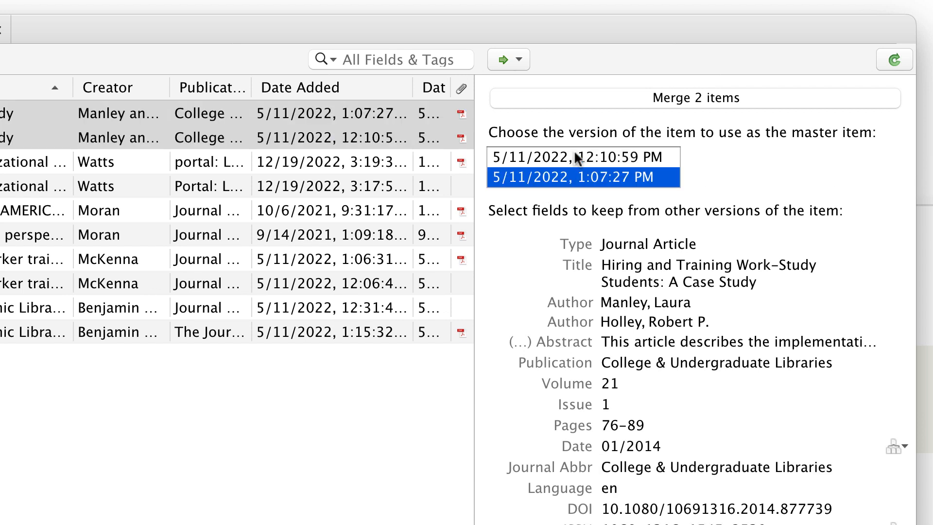
pyautogui.click(576, 156)
pyautogui.click(570, 177)
pyautogui.click(699, 99)
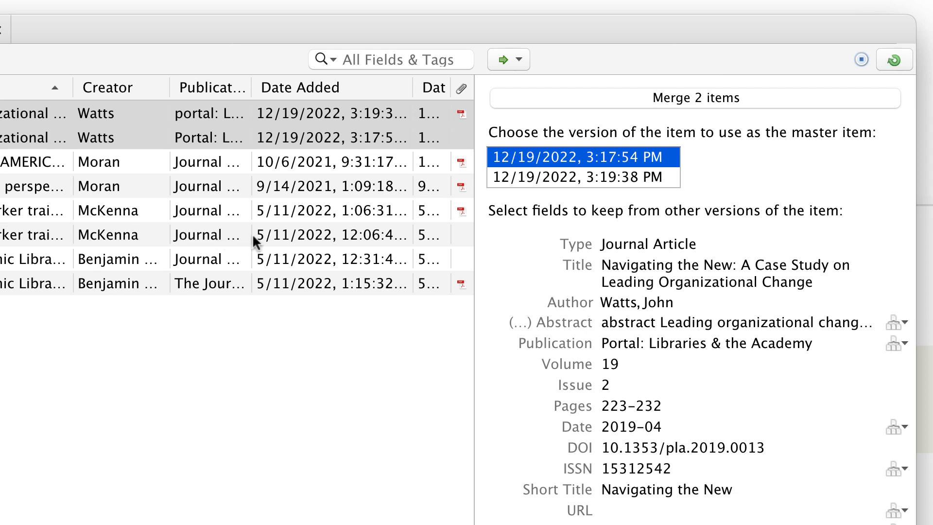
# Compare both versions of "Navigating the New: A Case Study on Leading Organizational Change" and merge the two duplicates
pyautogui.click(552, 178)
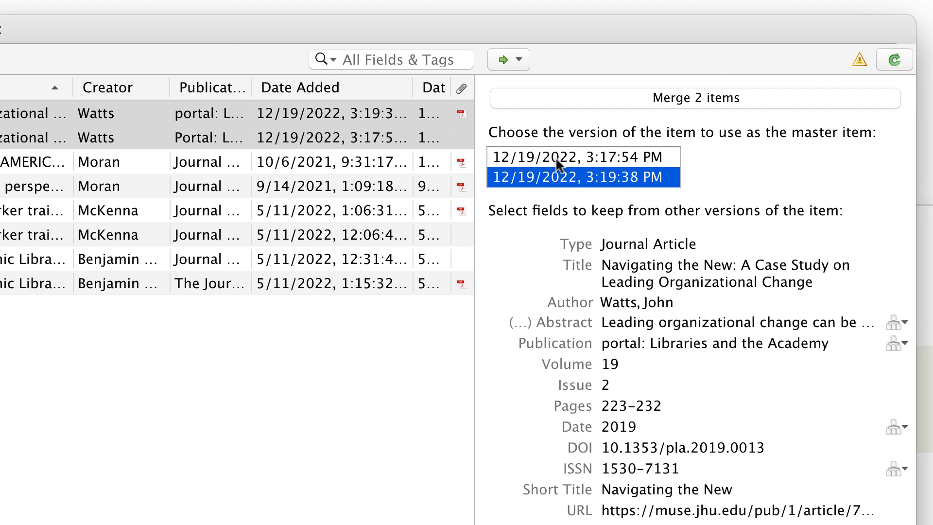
pyautogui.click(558, 161)
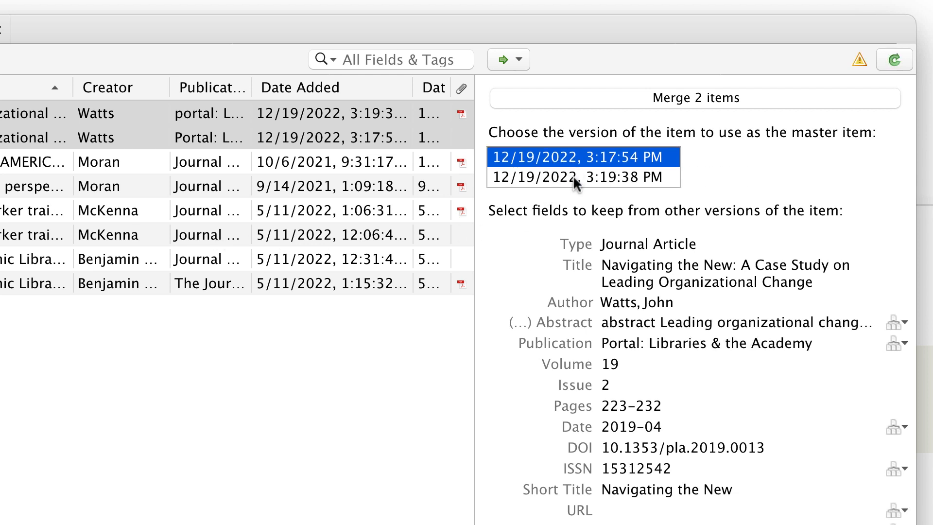
pyautogui.click(699, 96)
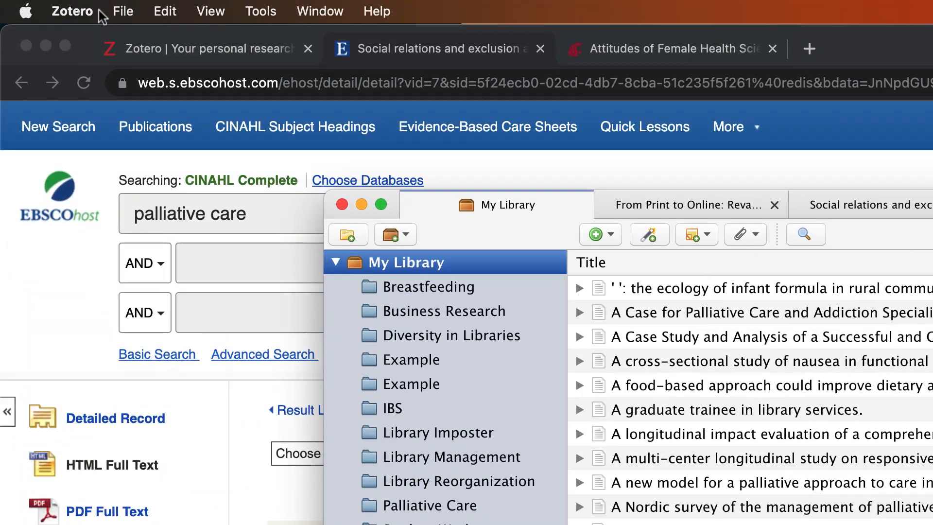
# Open the Zotero settings to look through the available preferences
pyautogui.click(98, 13)
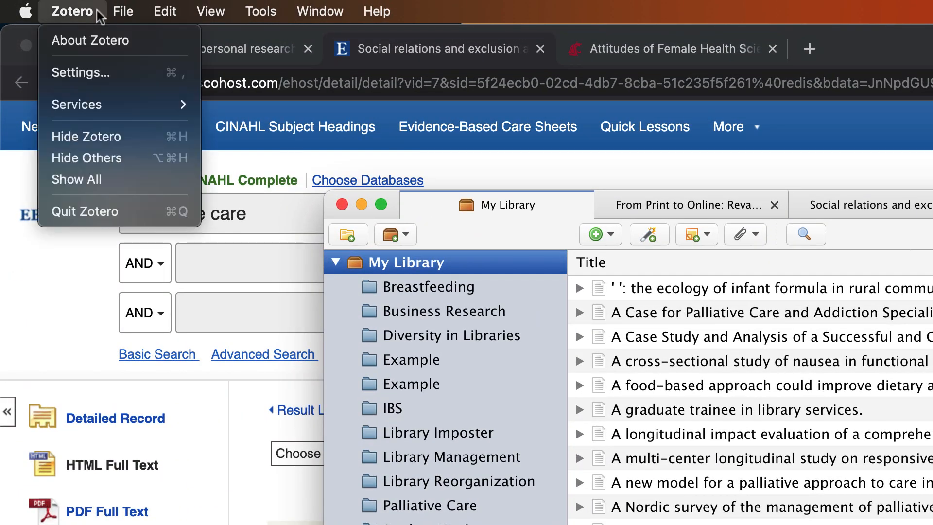
pyautogui.click(117, 76)
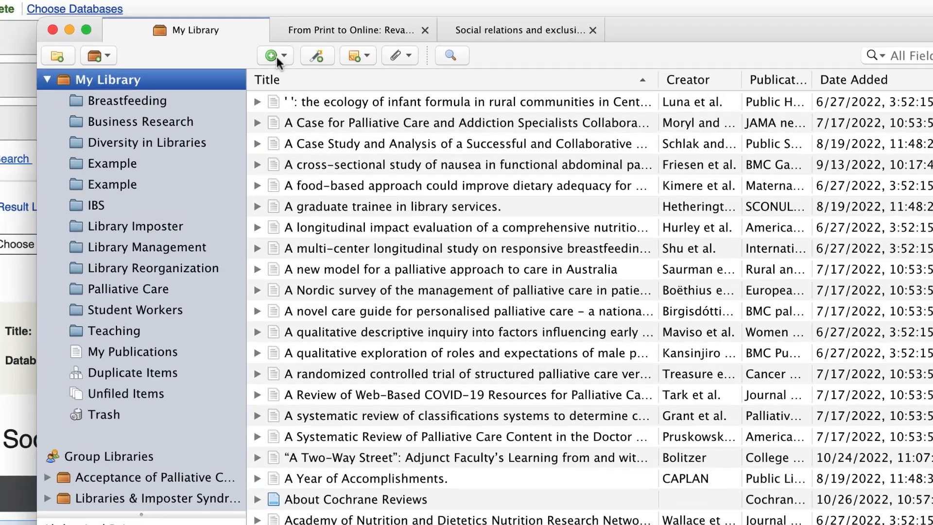
# Manually add a blank Journal Article item to My Library and bring the group libraries into view
pyautogui.click(277, 58)
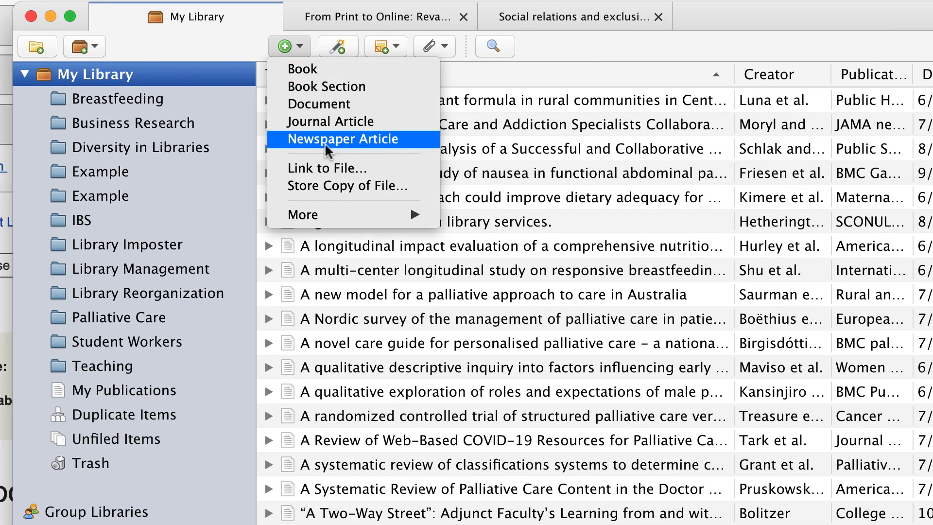
pyautogui.click(334, 123)
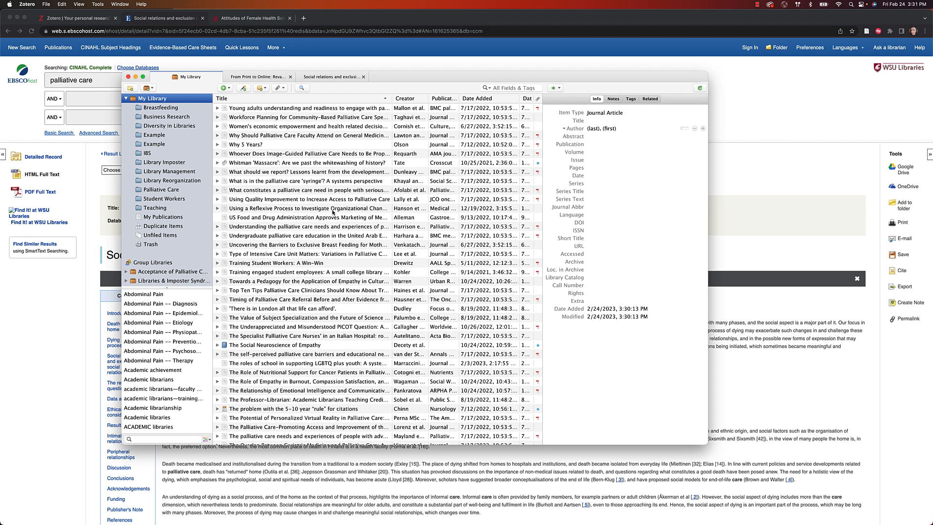
pyautogui.scroll(-2, 197, 238)
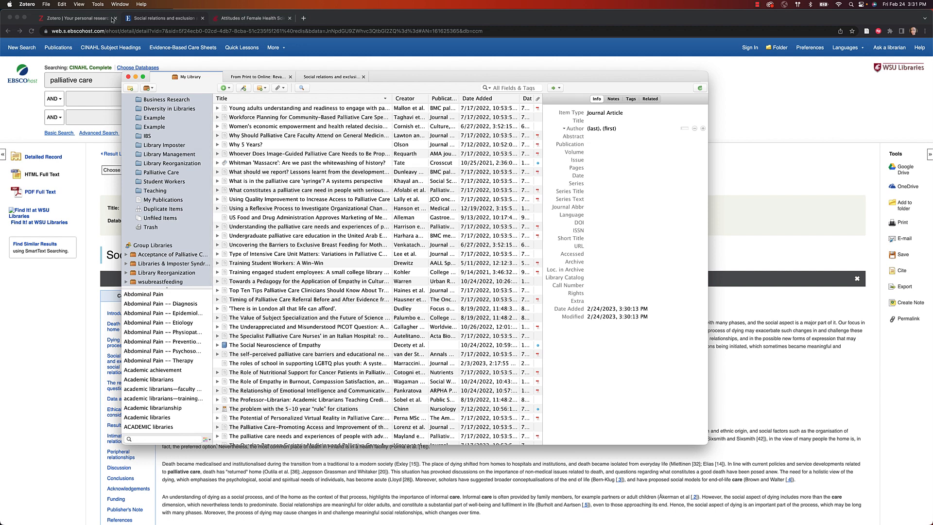
# Switch to the Zotero website in Chrome, open the web library and examine the existing groups on the Groups page
pyautogui.click(90, 20)
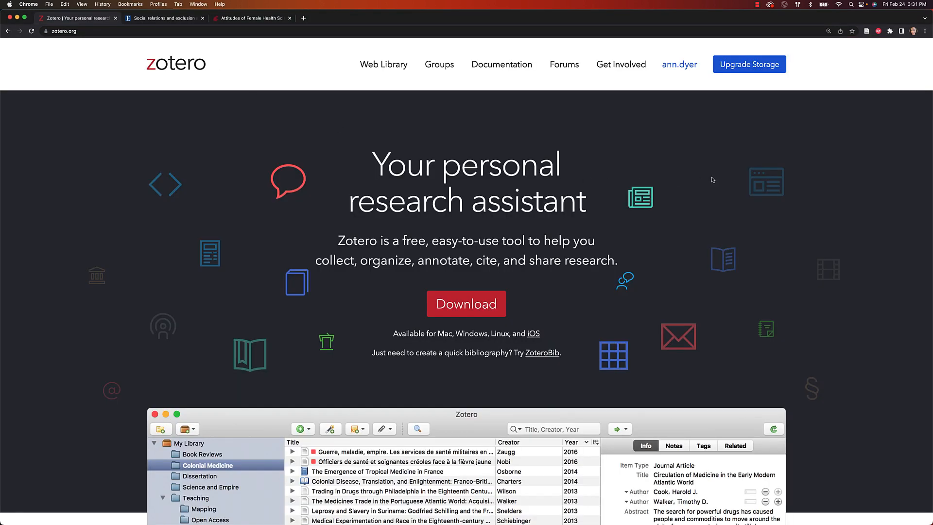
pyautogui.click(384, 64)
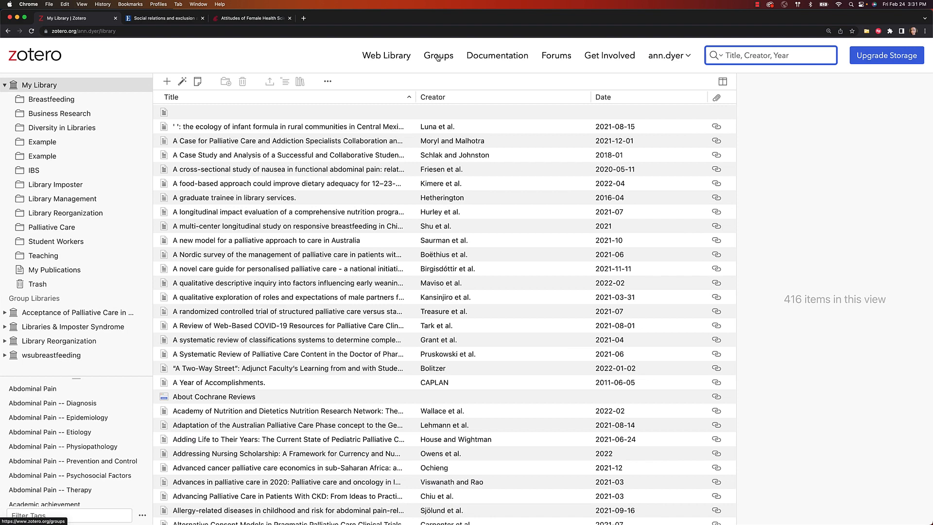
pyautogui.click(438, 56)
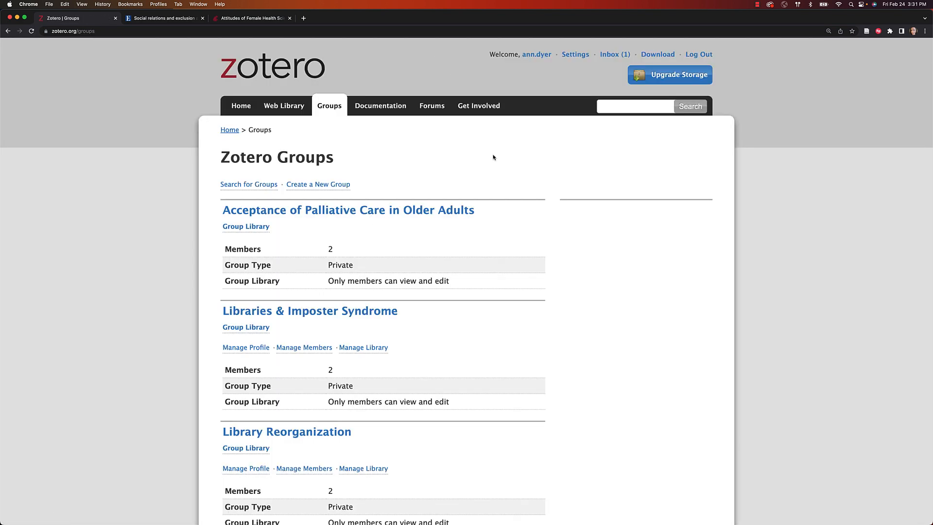
pyautogui.scroll(-5, 535, 200)
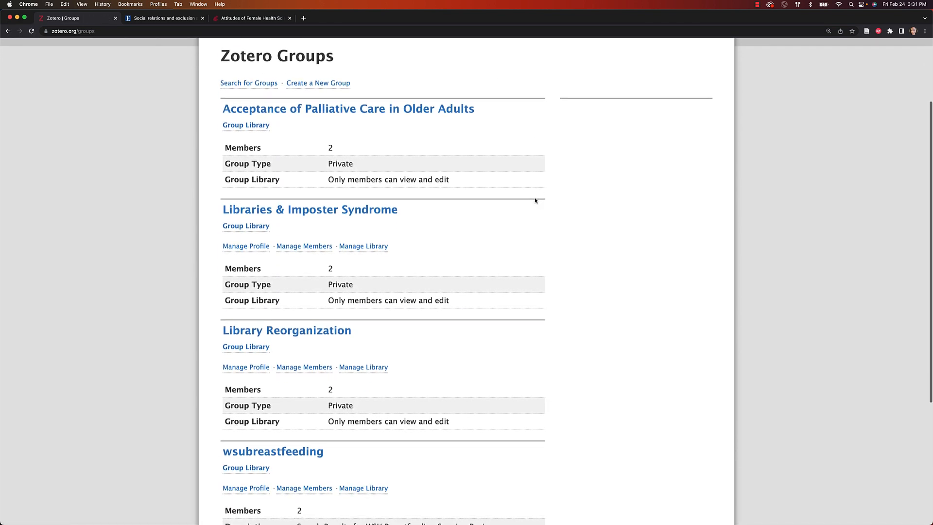
pyautogui.scroll(-2, 535, 200)
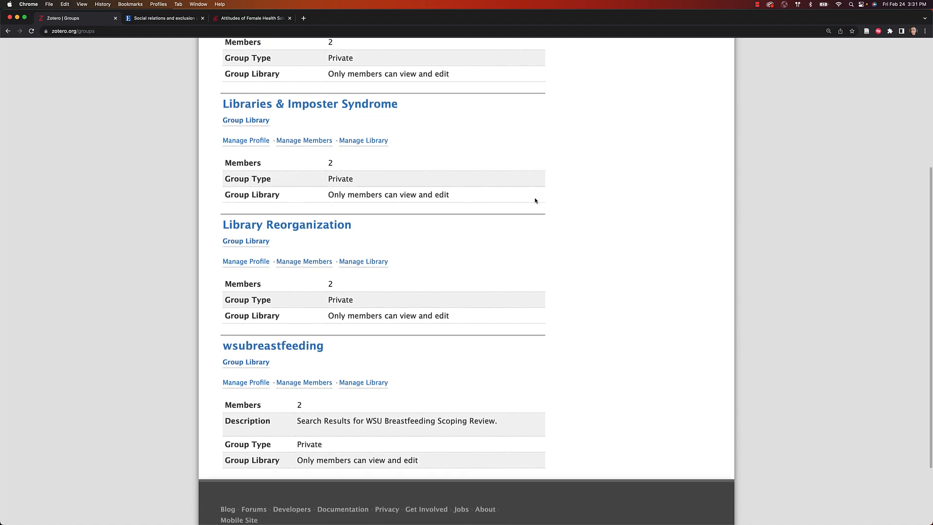
pyautogui.scroll(10, 536, 200)
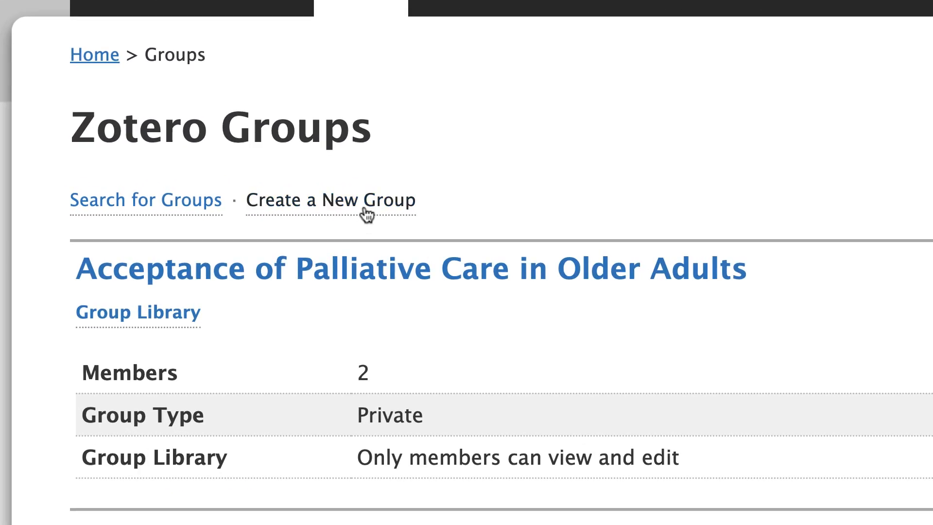
# Create a new Zotero group named "Example" with Private Membership and save its library settings
pyautogui.click(350, 194)
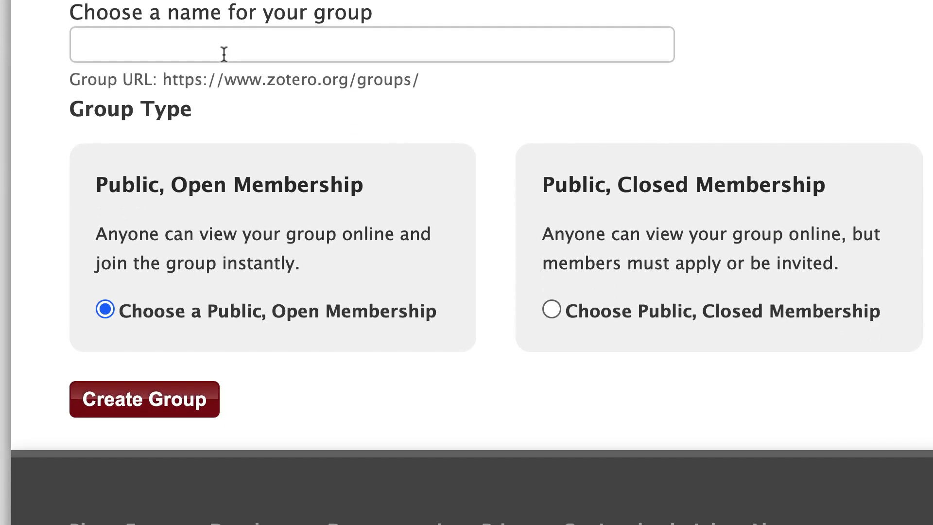
pyautogui.click(219, 140)
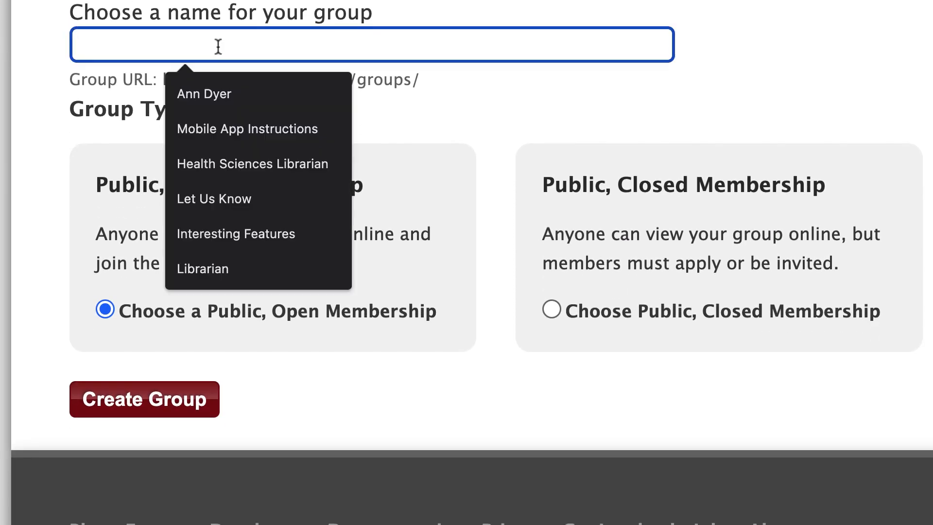
pyautogui.write('Example')
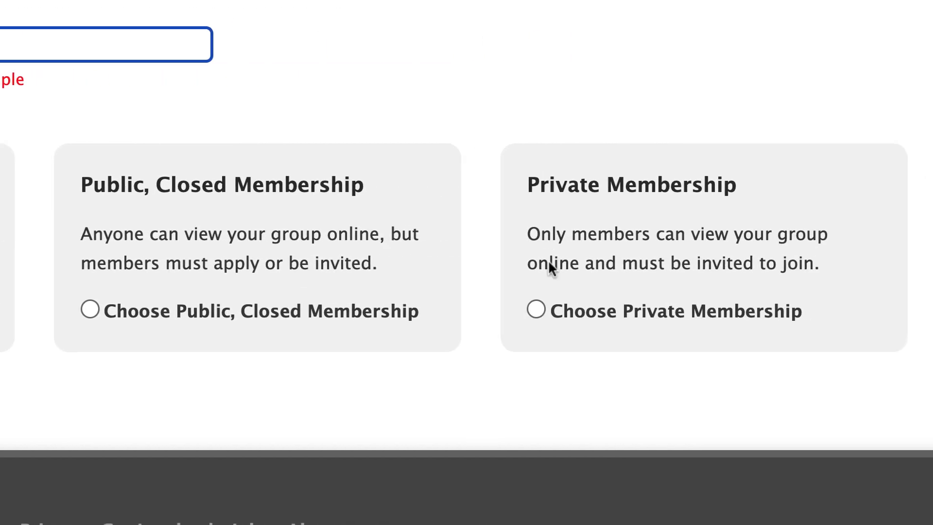
pyautogui.click(479, 309)
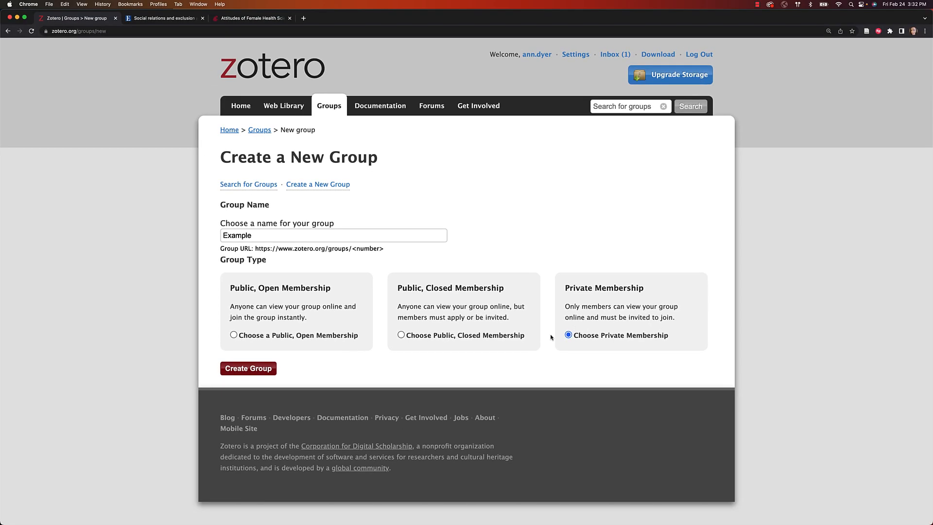
pyautogui.click(259, 365)
pyautogui.scroll(-4, 334, 318)
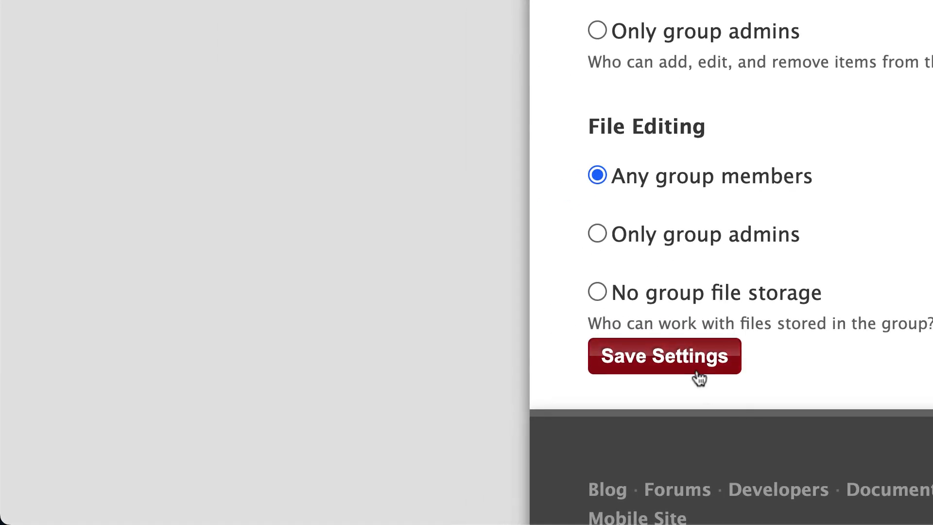
pyautogui.click(698, 377)
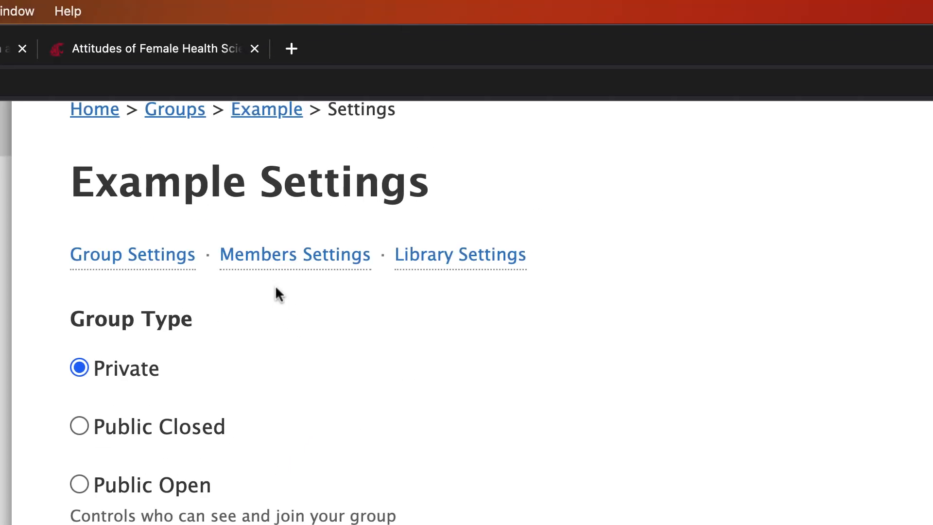
# Examine the Example group's Members Settings and its general Group Settings
pyautogui.click(281, 260)
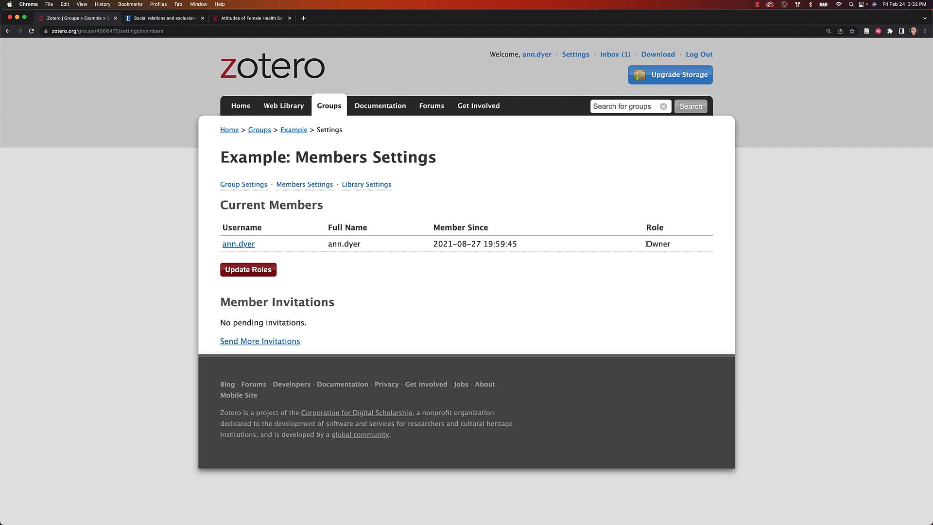
pyautogui.click(243, 185)
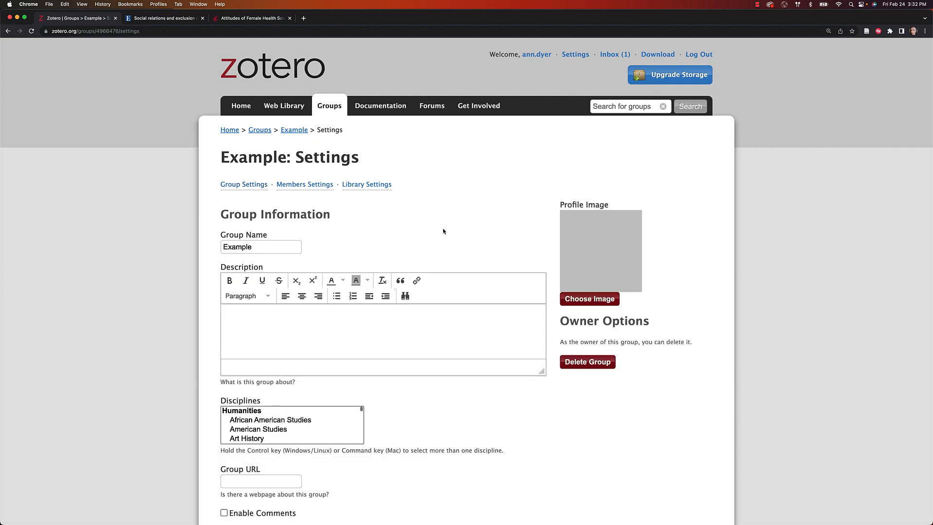
pyautogui.scroll(-3, 445, 232)
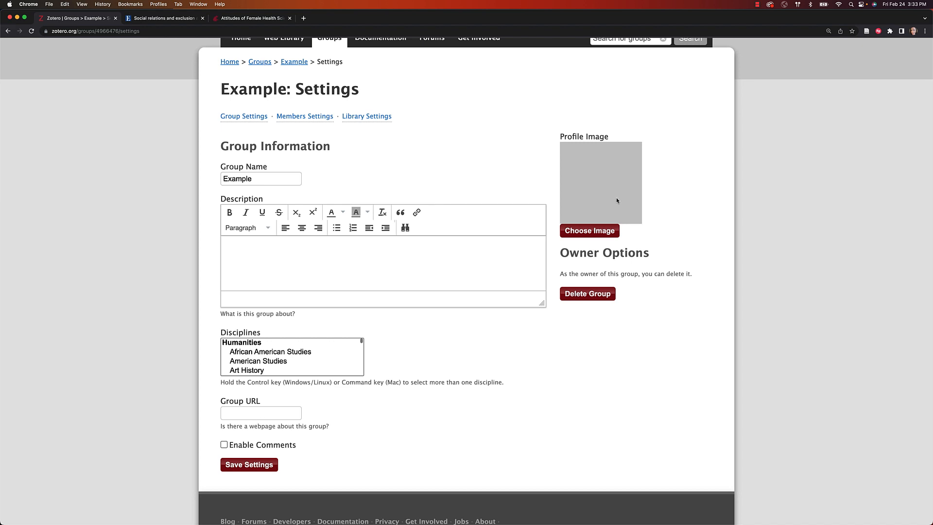
pyautogui.scroll(3, 617, 199)
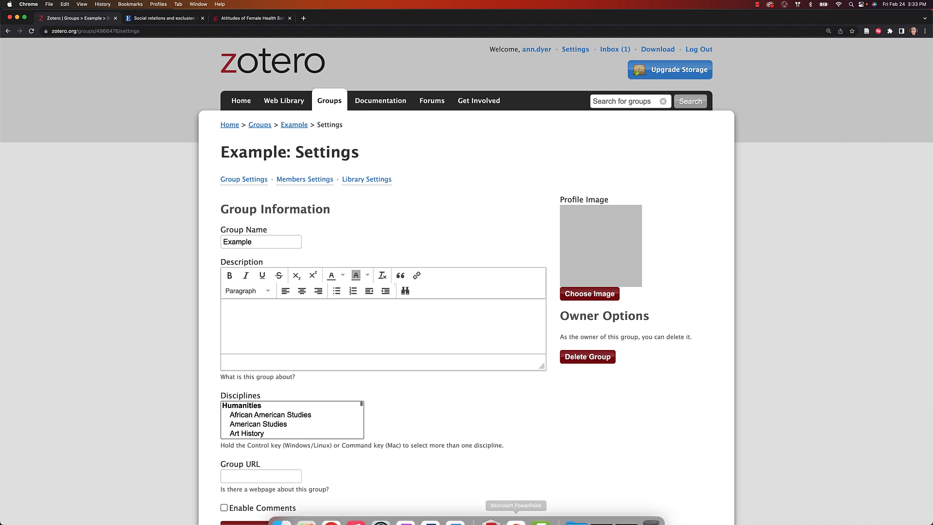
# Switch to the Zotero desktop app, sync it with zotero.org and open the Example group library
pyautogui.click(492, 521)
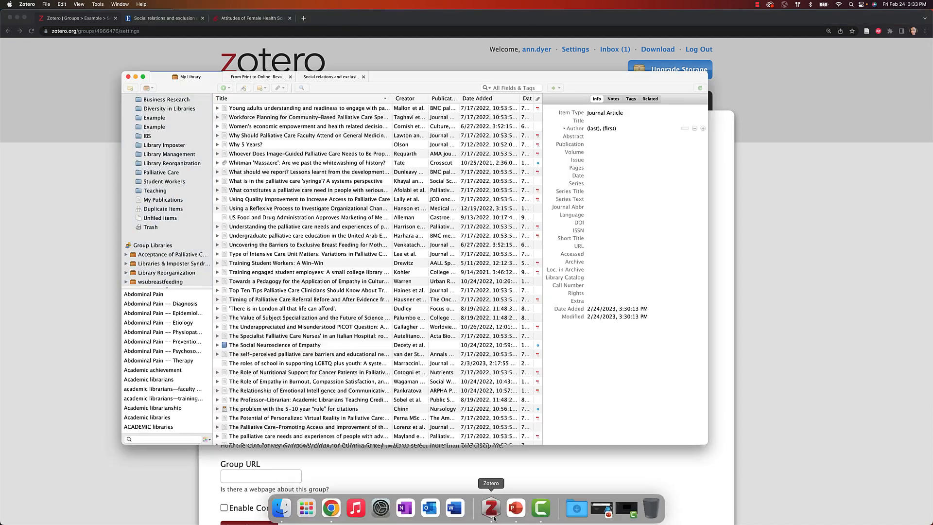
pyautogui.click(700, 88)
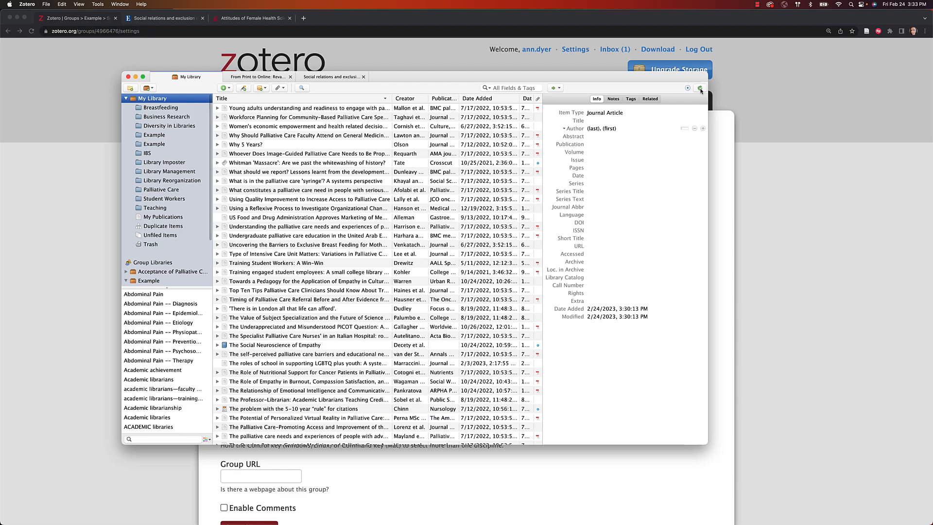
pyautogui.scroll(-3, 183, 236)
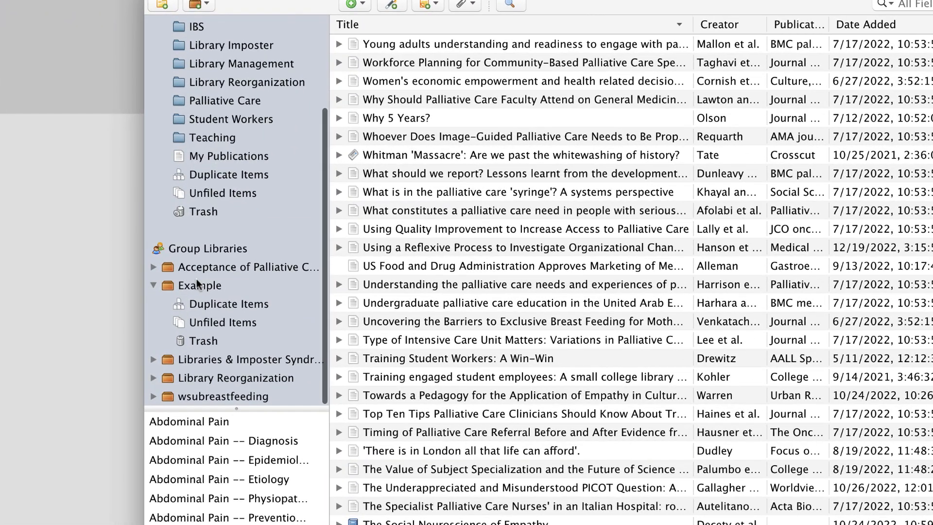
pyautogui.click(180, 268)
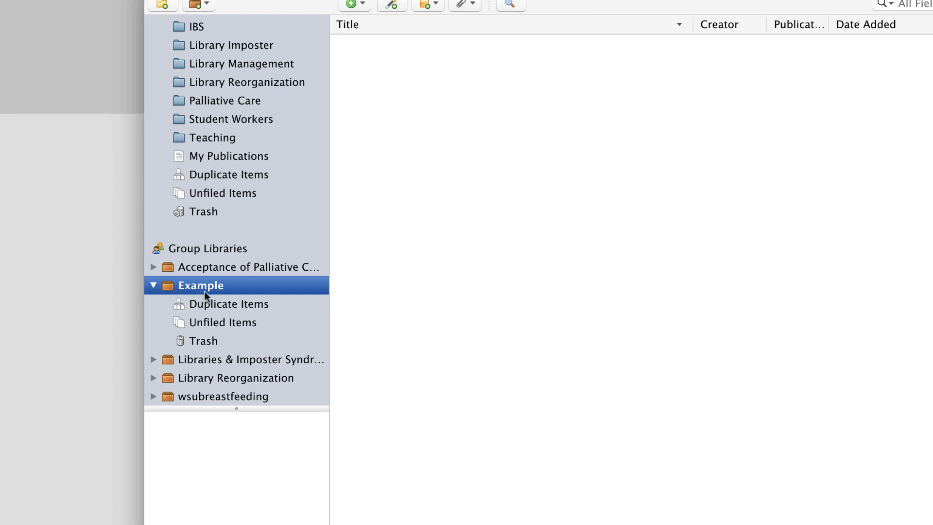
# Create a collection named "Example Folder" in the Example group library
pyautogui.click(171, 7)
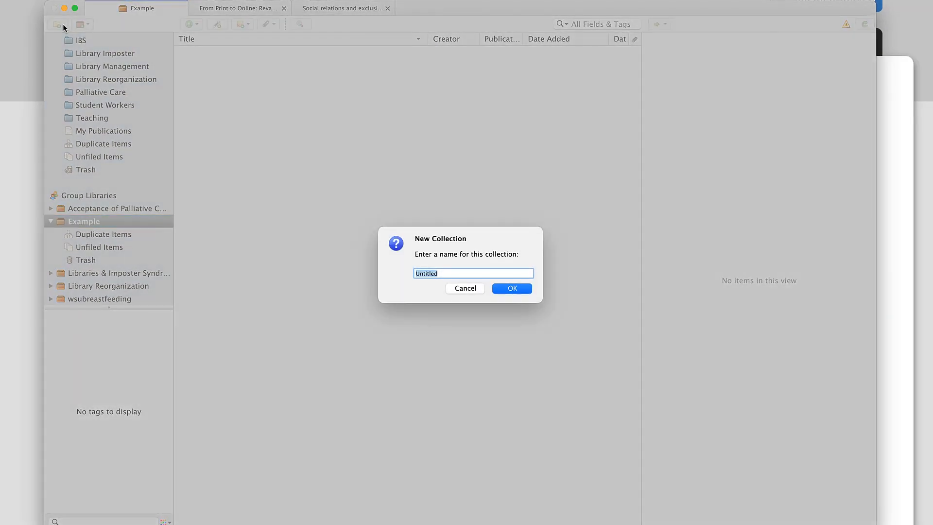
pyautogui.write('Example folder')
pyautogui.press('Return')
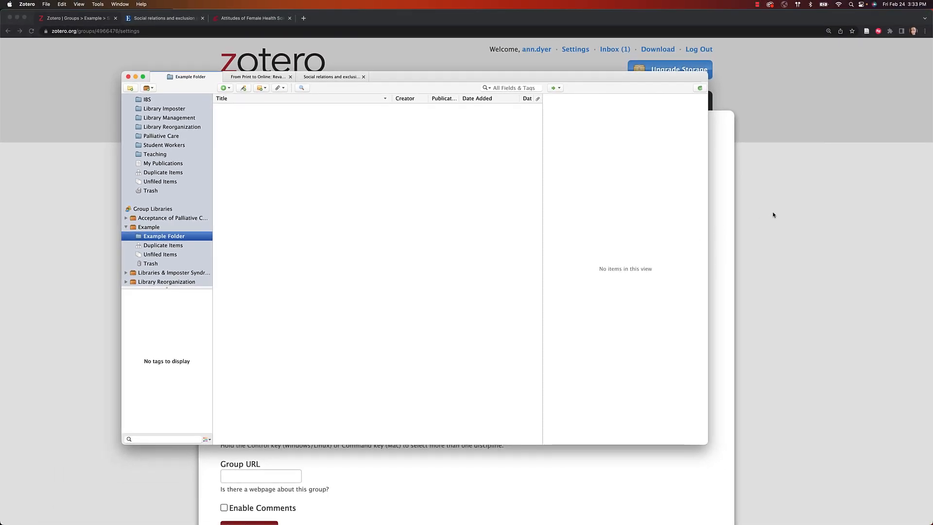
# Switch to Chrome, save the Example group's settings page to Example Folder with the Zotero Connector, and return to the Zotero desktop app
pyautogui.click(770, 213)
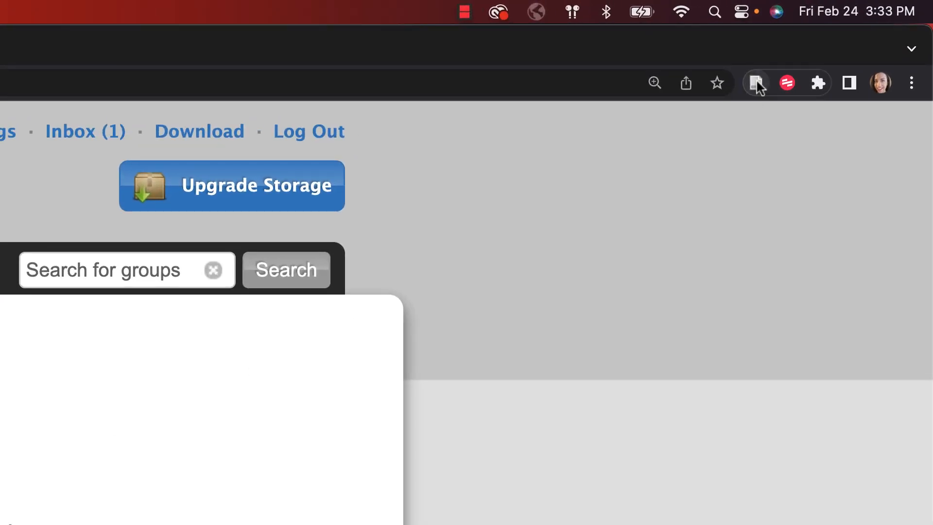
pyautogui.click(867, 31)
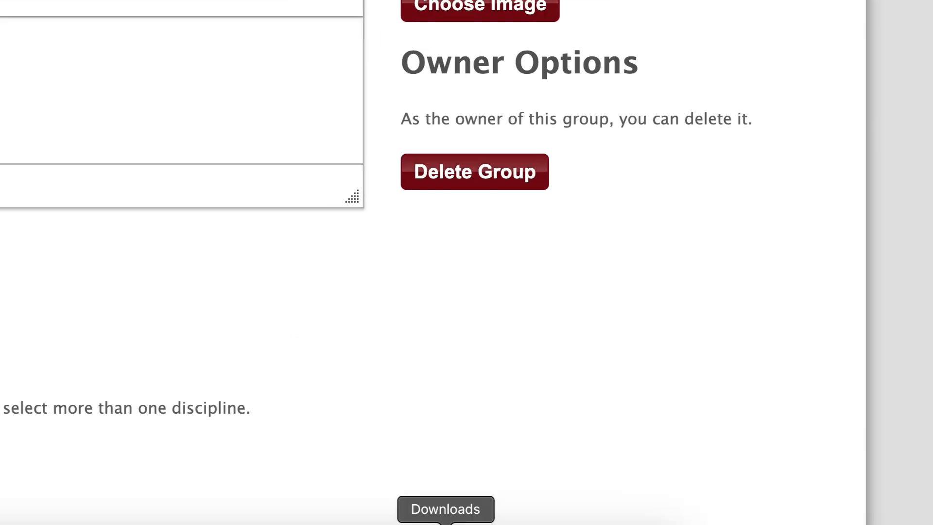
pyautogui.click(248, 491)
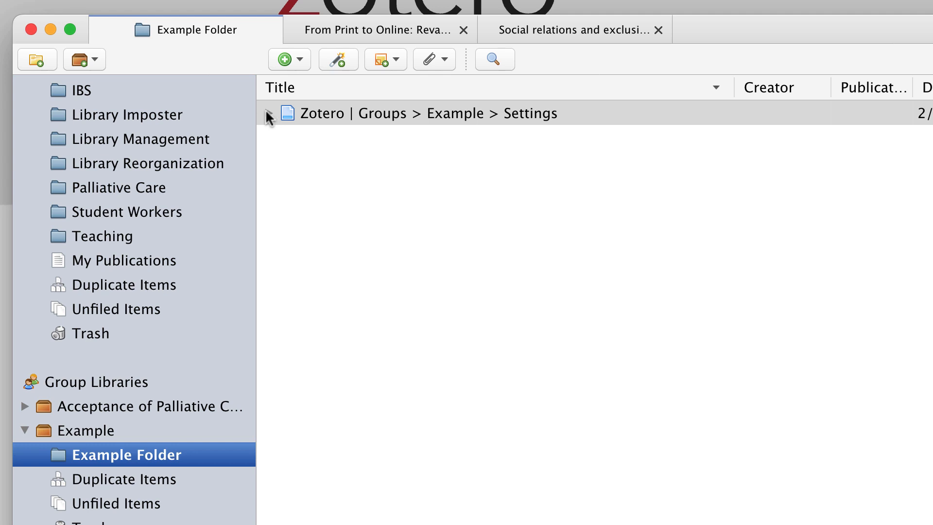
# Expand the saved web page item in Example Folder and examine its notes and bibliographic information
pyautogui.click(217, 109)
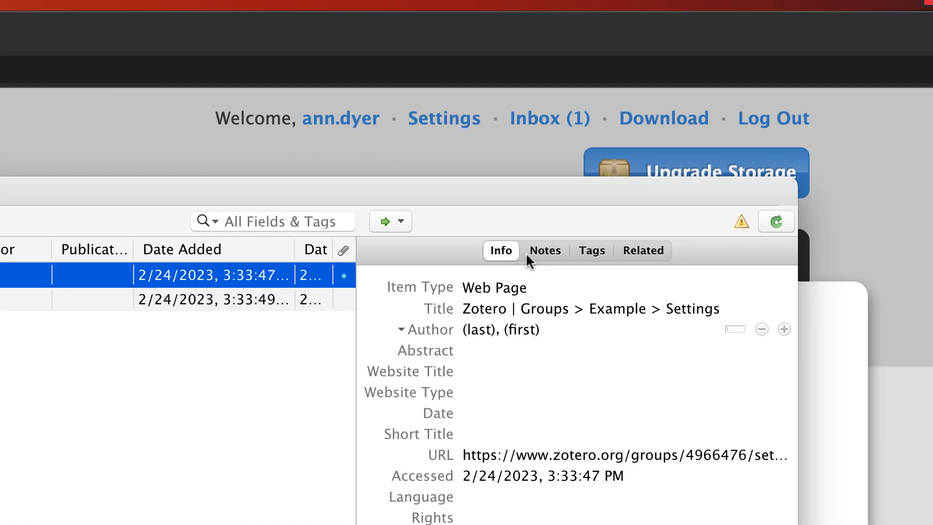
pyautogui.click(529, 253)
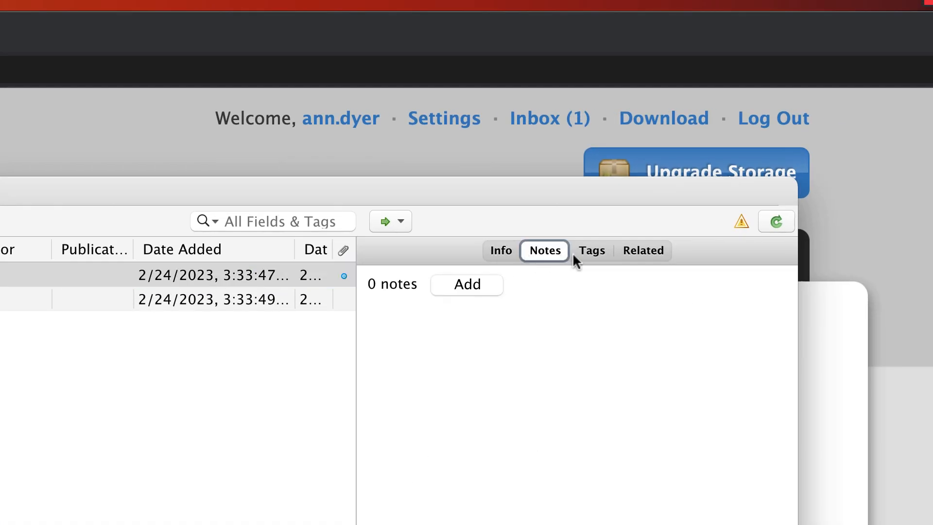
pyautogui.click(502, 251)
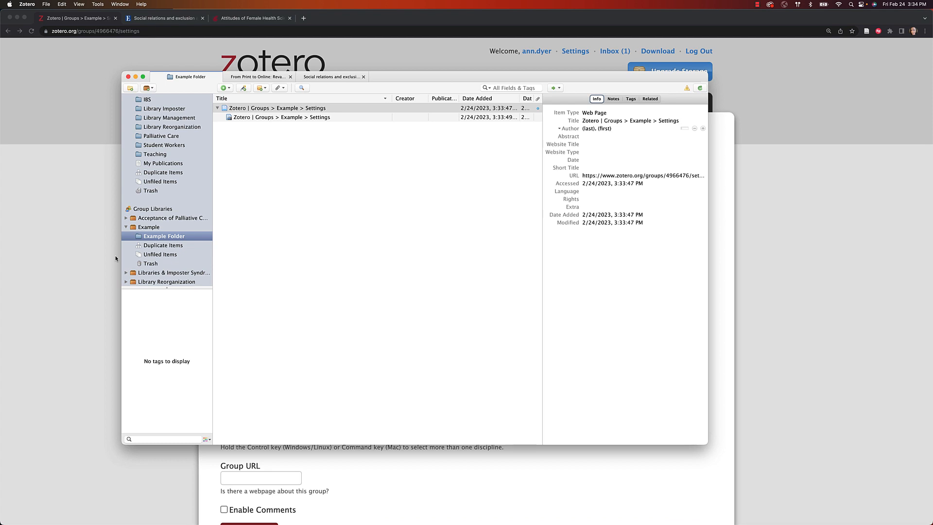
# Open the Libraries & Imposter Syndrome group library and select all of its items
pyautogui.scroll(-1, 170, 262)
pyautogui.click(174, 264)
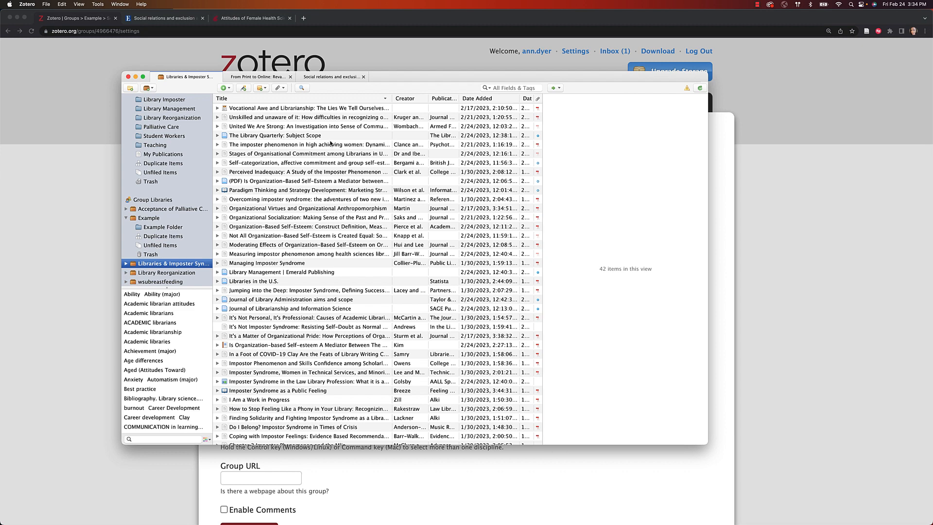
pyautogui.click(316, 108)
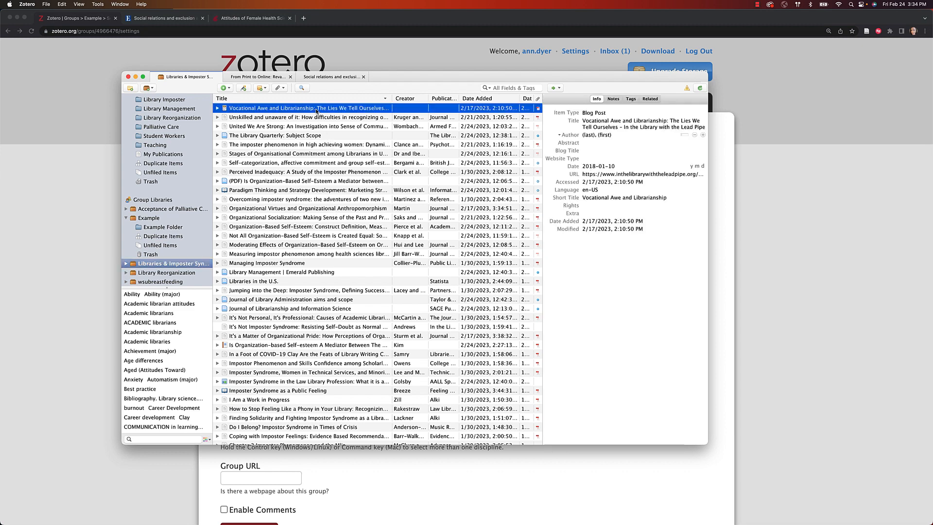
pyautogui.press('super+a')
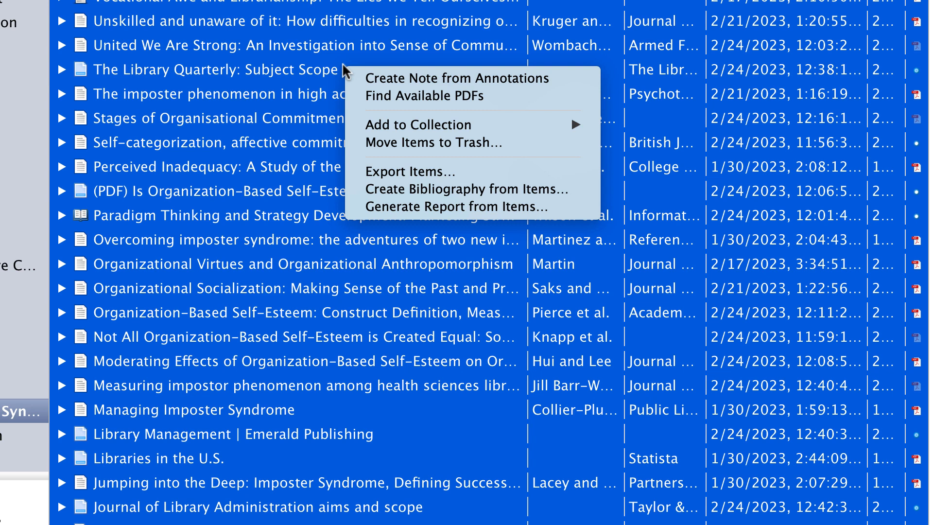
# Copy an APA 7th edition bibliography of the selected items to the clipboard and paste it into the blank Word document
pyautogui.moveTo(401, 125)
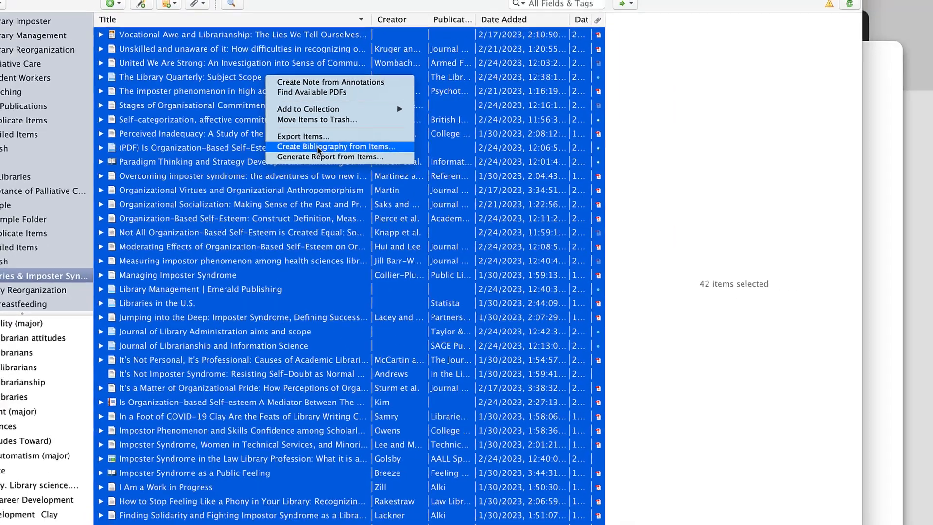
pyautogui.click(319, 147)
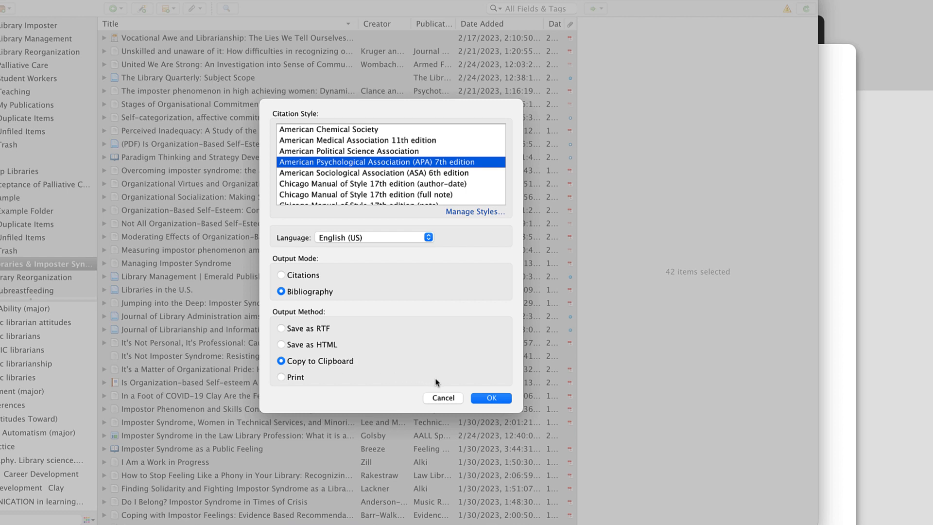
pyautogui.click(486, 398)
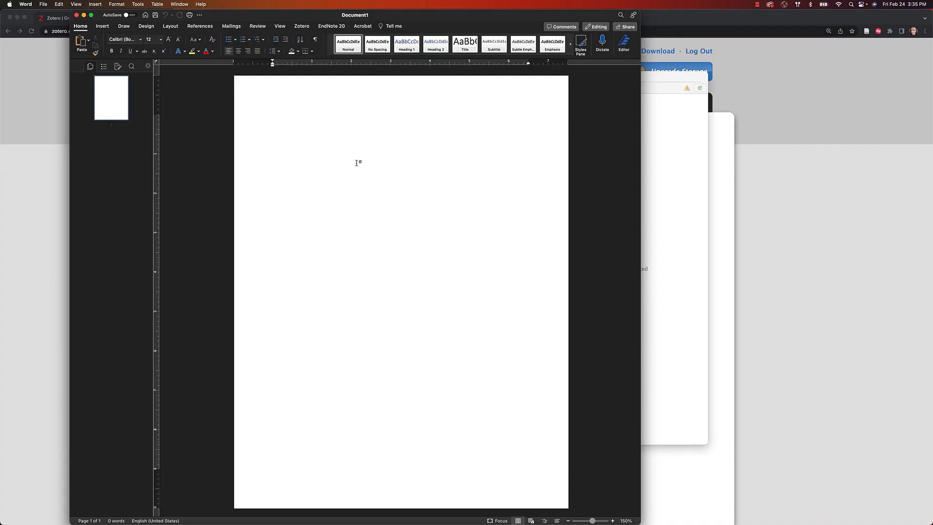
pyautogui.press('super+v')
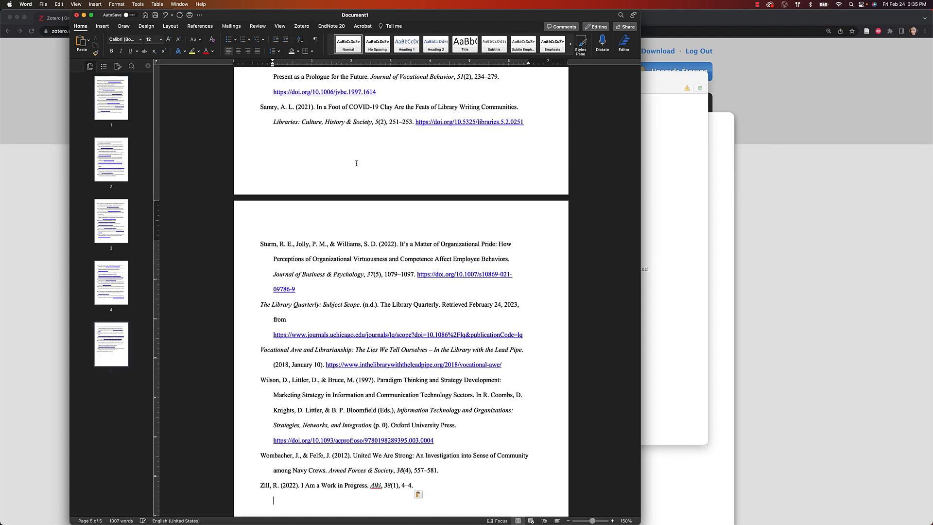
pyautogui.scroll(20, 356, 163)
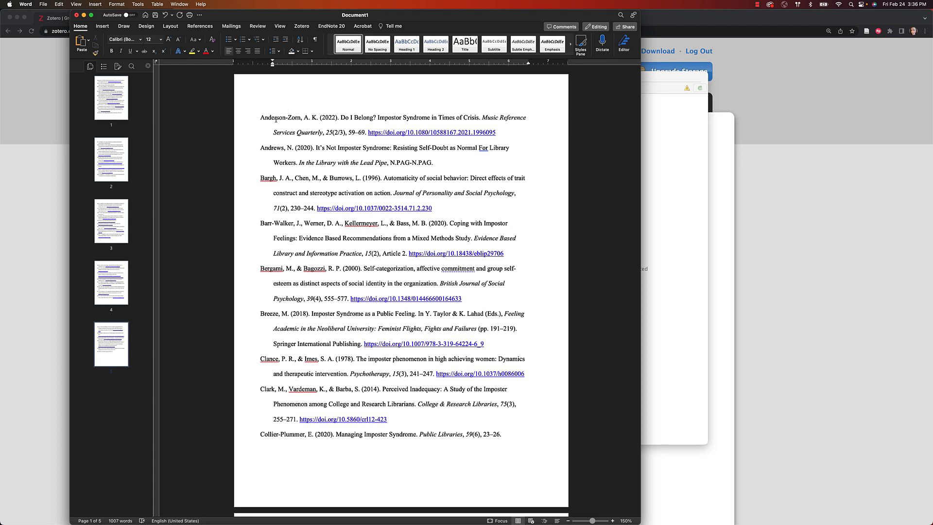
# Switch to Zotero, sort the group library by creator in ascending order and select the first item, "Do I Belong? Impostor Syndrome in Times of Crisis"
pyautogui.moveTo(441, 523)
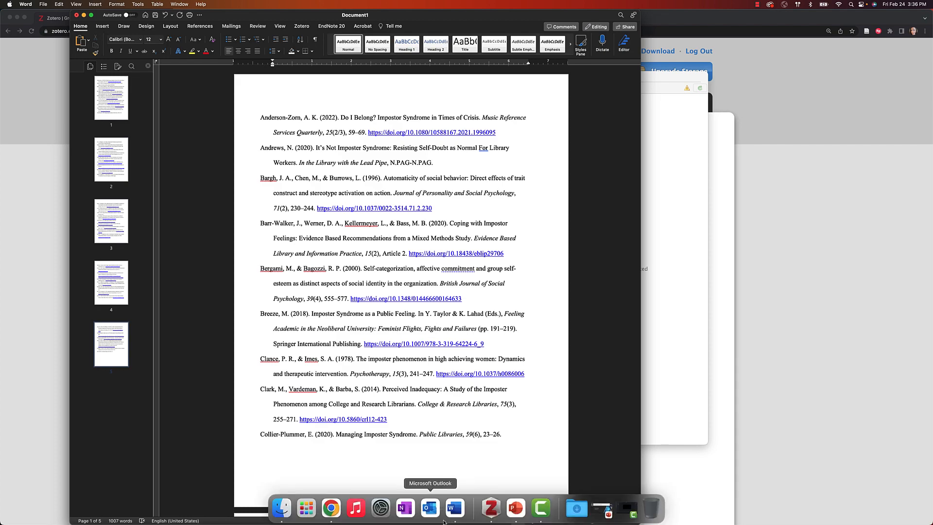
pyautogui.click(491, 509)
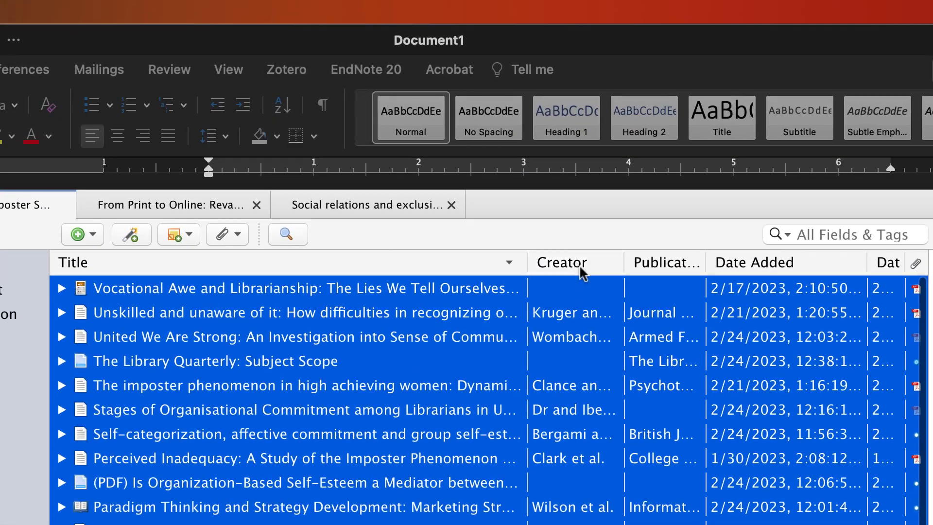
pyautogui.click(580, 268)
pyautogui.scroll(4, 571, 421)
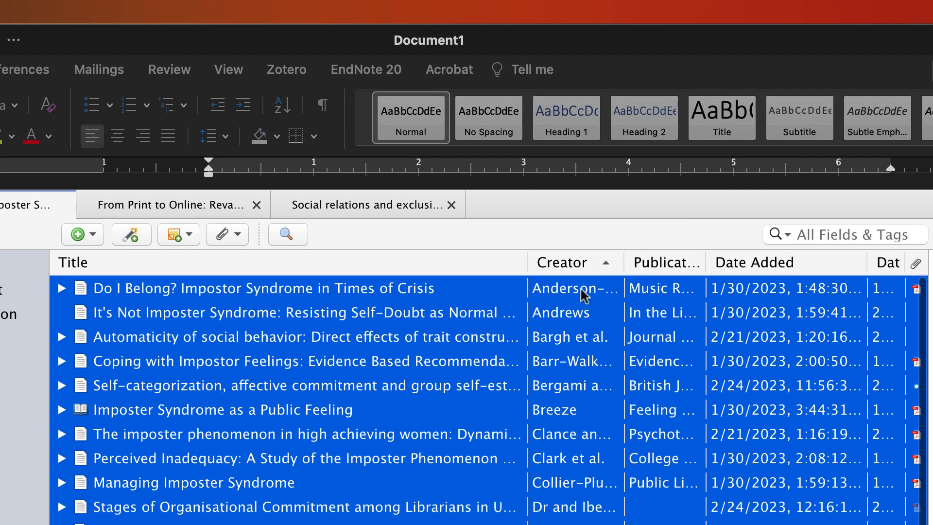
pyautogui.click(571, 289)
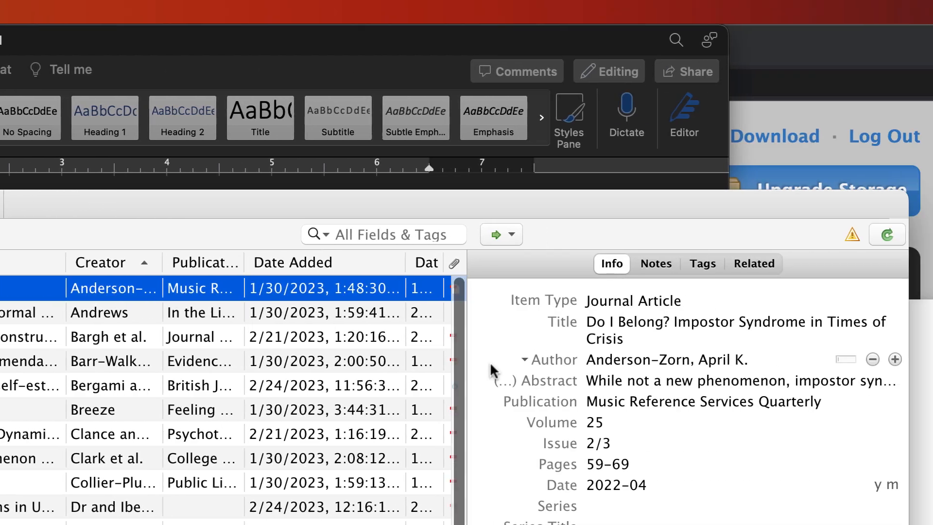
# Change the item's title to sentence case: "Do I belong? Impostor syndrome in times of crisis"
pyautogui.click(583, 331)
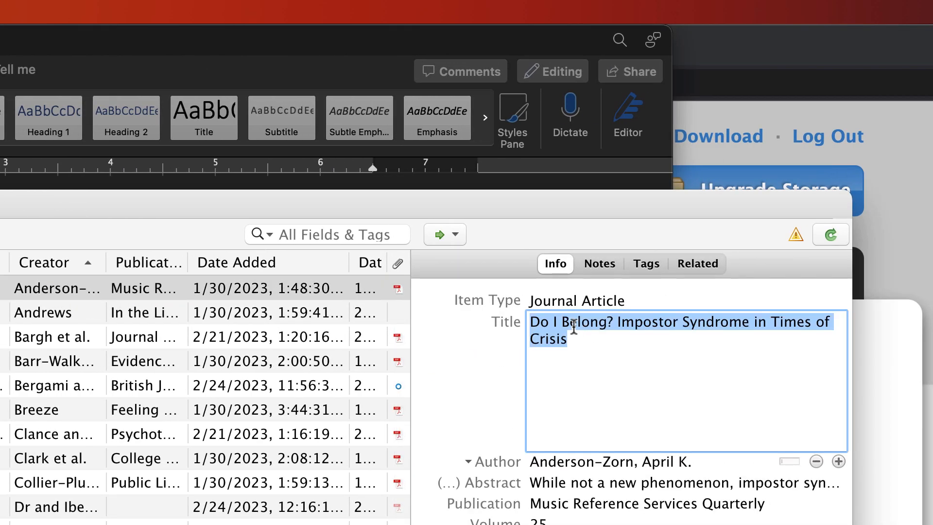
pyautogui.click(570, 325)
pyautogui.press('BackSpace')
pyautogui.write('b')
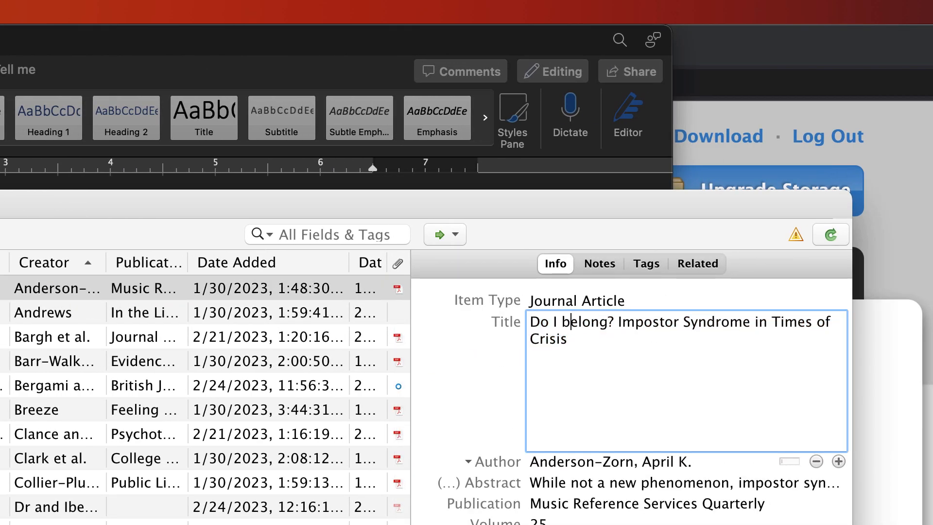
pyautogui.press('Right')
pyautogui.press('Right')
pyautogui.press('Right')
pyautogui.press('Right')
pyautogui.press('Right')
pyautogui.press('Right')
pyautogui.press('Right')
pyautogui.press('Right')
pyautogui.press('Right')
pyautogui.press('Right')
pyautogui.press('Right')
pyautogui.press('Right')
pyautogui.press('Right')
pyautogui.press('Right')
pyautogui.press('Right')
pyautogui.press('Right')
pyautogui.press('Right')
# Copy an APA 7th edition bibliography entry for the retitled item and paste it over the first reference in the Word document
pyautogui.rightClick(355, 109)
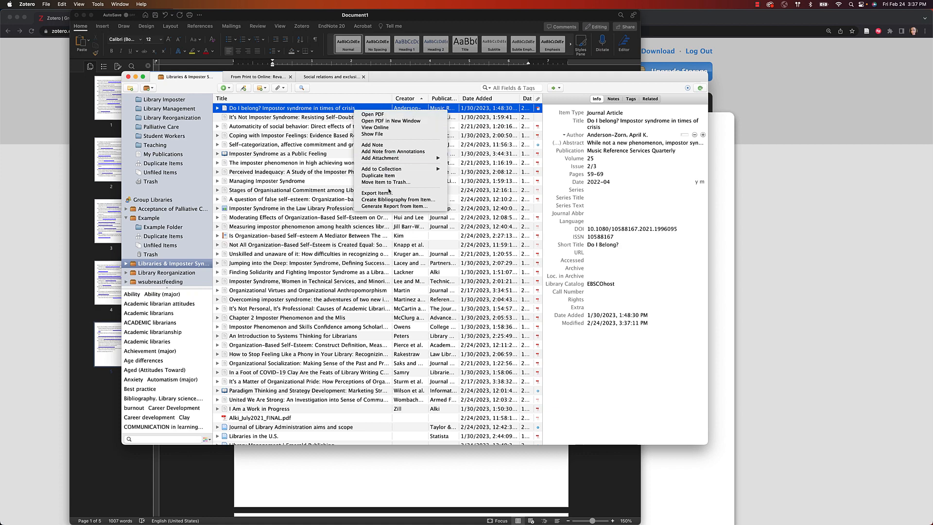
pyautogui.click(398, 200)
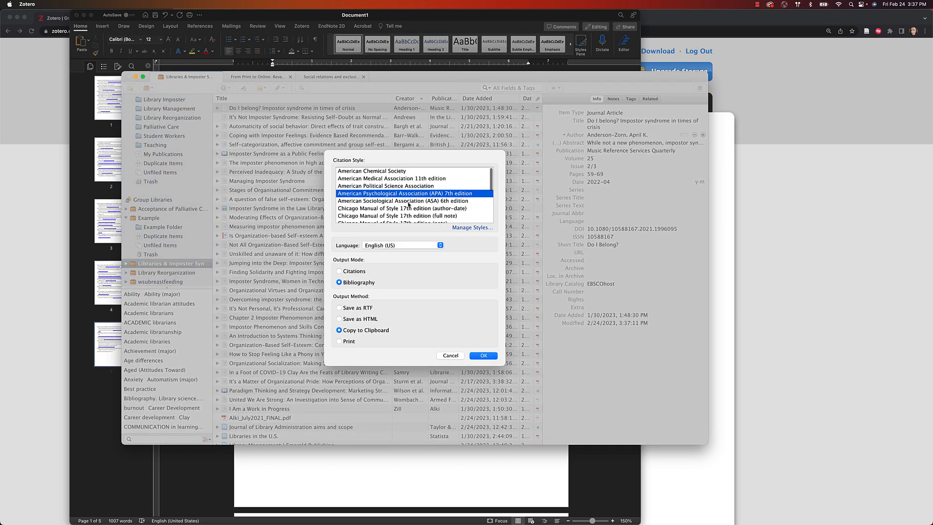
pyautogui.click(482, 357)
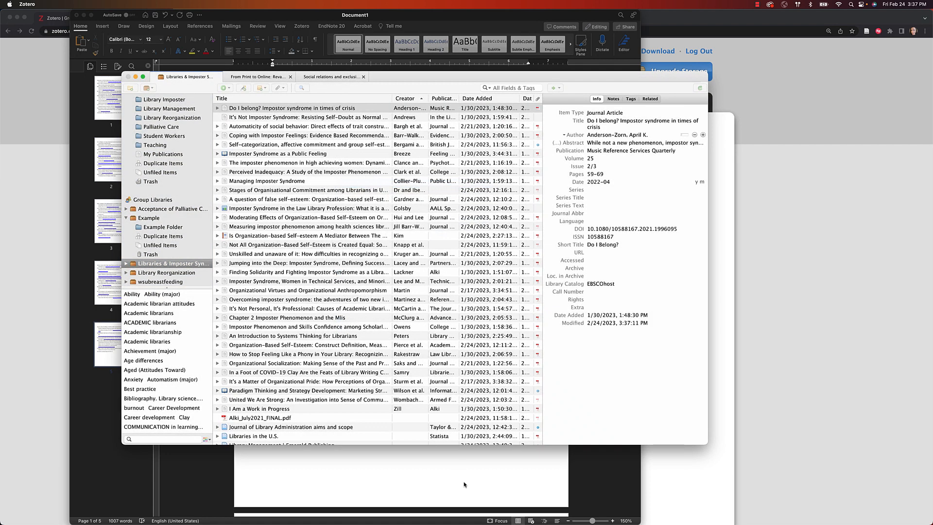
pyautogui.click(466, 484)
pyautogui.moveTo(498, 133); pyautogui.dragTo(233, 110)
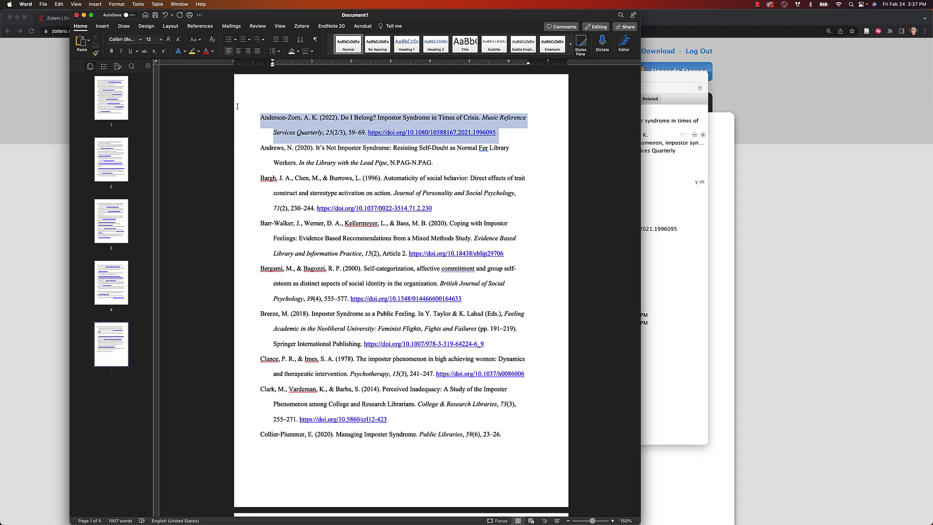
pyautogui.write('Anderson-Zorn, A. K. (2022). Do I belong? Impostor syndrome in times of crisis. Music Reference Services Quarterly, 25(2/3), 59–69. https://doi.org/10.1080/10588167.2021.1996095')
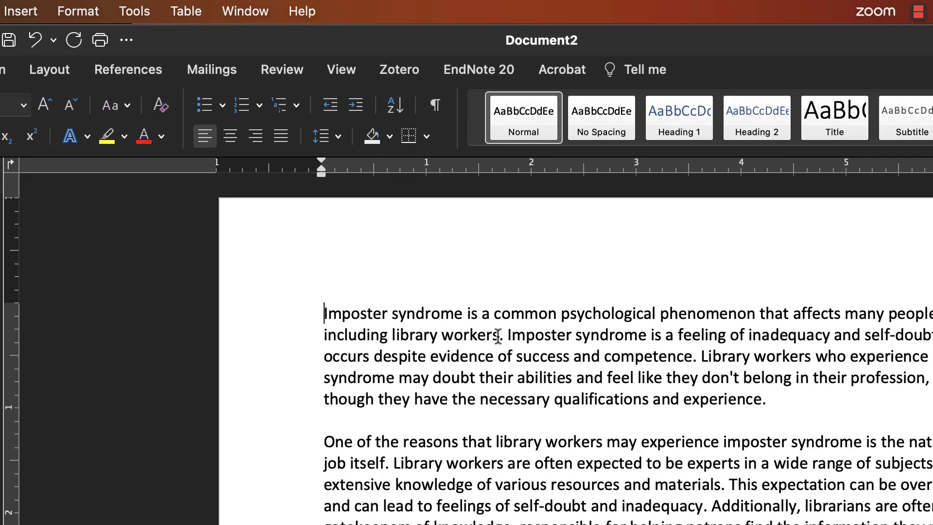
# Start a Zotero citation after "library workers" in Document2's first sentence, setting the document's citation style to American Psychological Association (APA) 7th edition
pyautogui.click(429, 185)
pyautogui.click(398, 74)
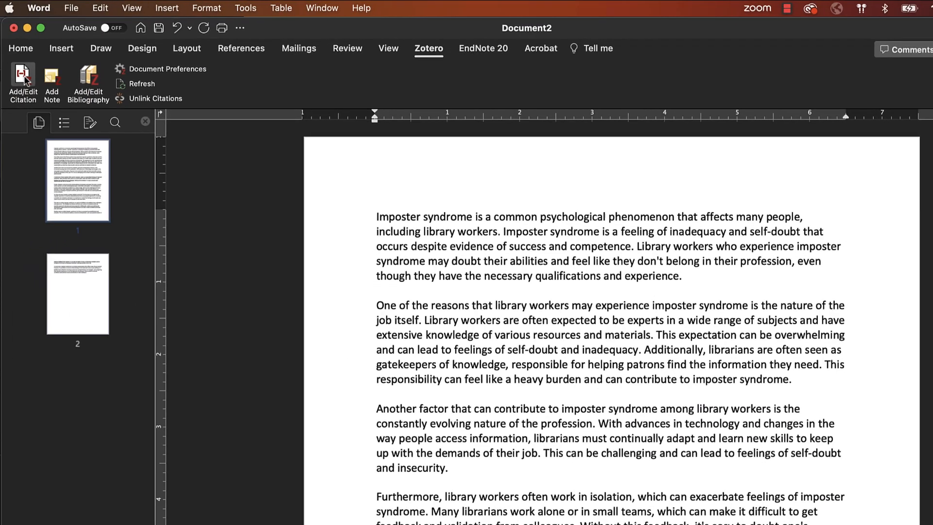
pyautogui.click(25, 81)
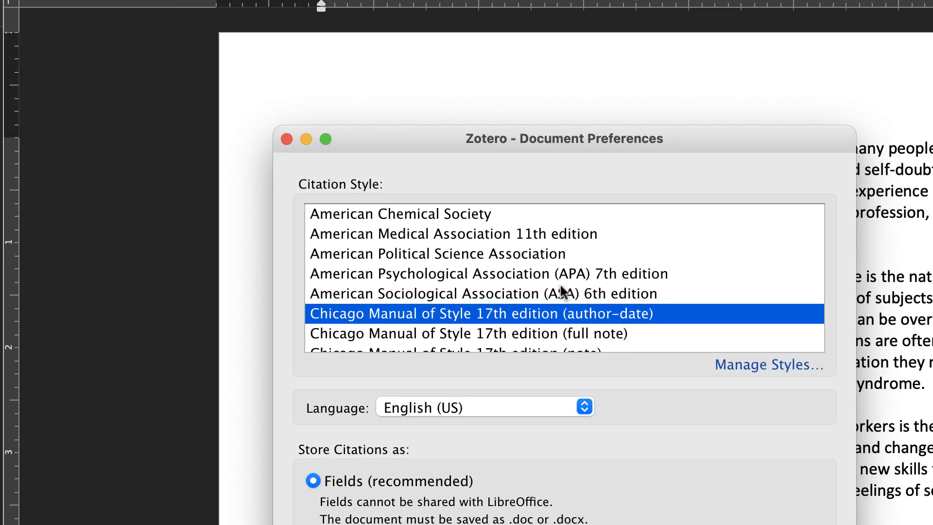
pyautogui.click(541, 301)
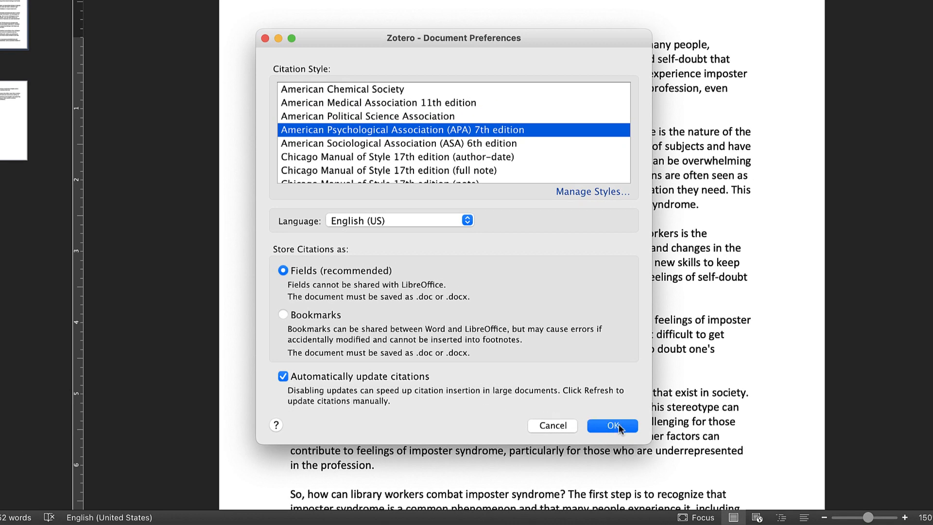
pyautogui.click(616, 425)
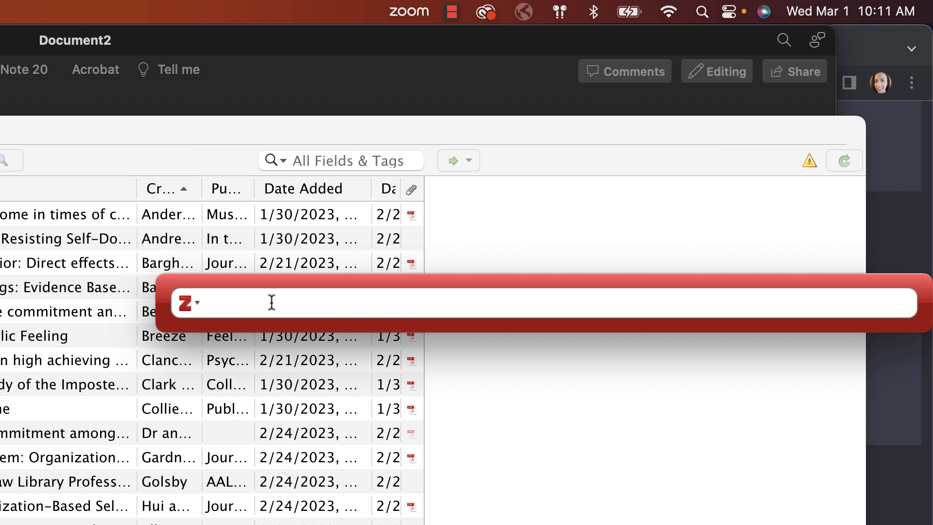
# Search by the author's surname and add "Do I belong? Impostor syndrome in times of crisis" from Libraries & Imposter Syndrome to the citation
pyautogui.write('anderson')
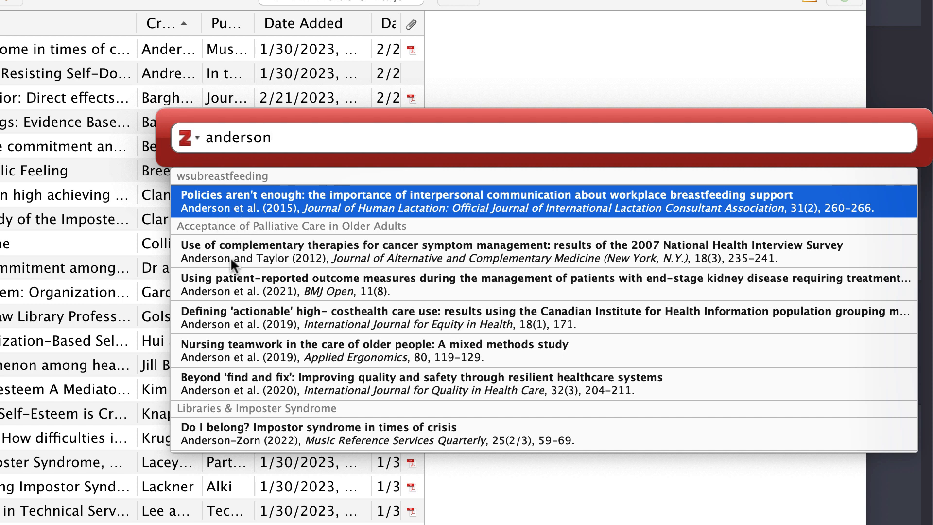
pyautogui.scroll(-5, 231, 257)
pyautogui.scroll(-3, 231, 256)
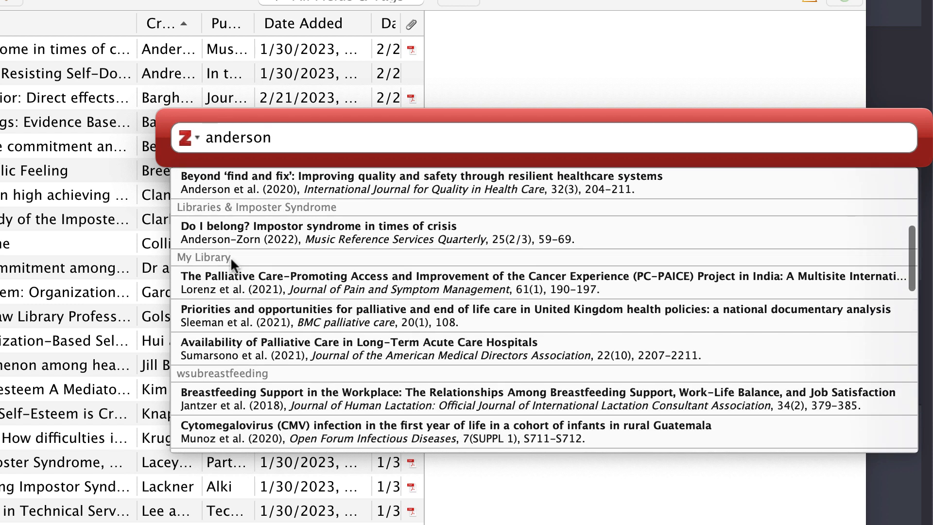
pyautogui.scroll(2, 231, 256)
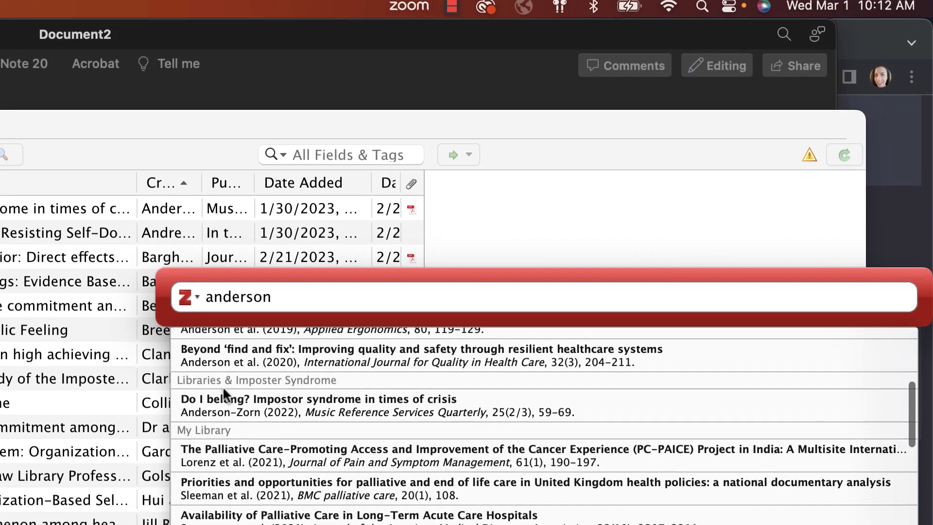
pyautogui.click(227, 243)
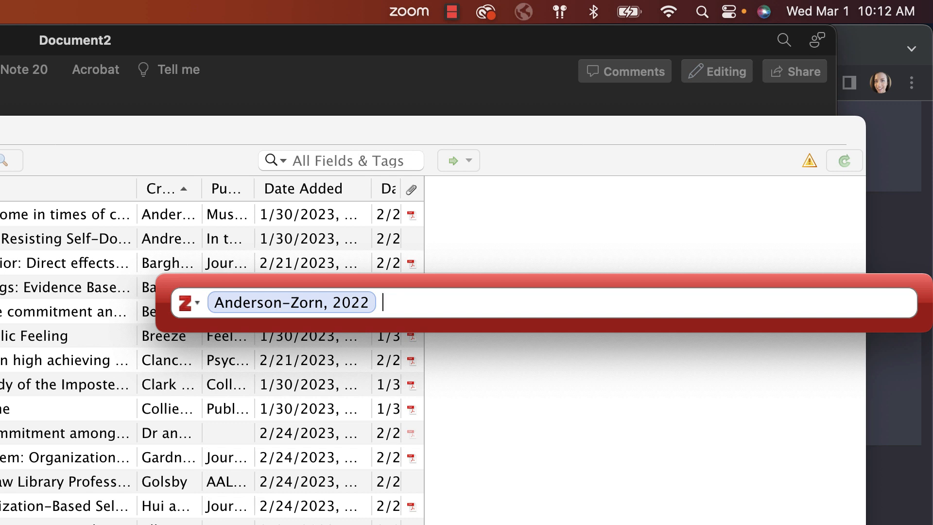
# Search by a surname, add "Availability of Palliative Care in Long-Term Acute Care Hospitals" from My Library as a second source, and insert the citation
pyautogui.write('smith')
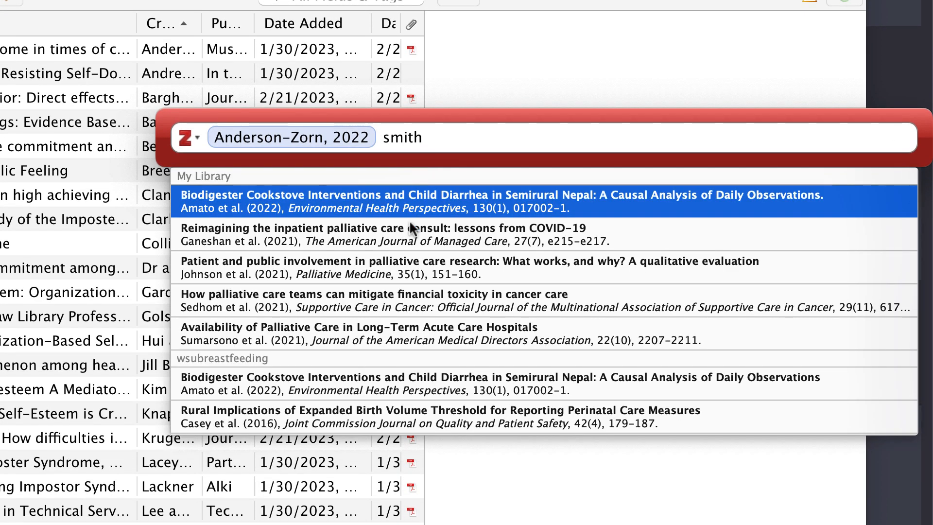
pyautogui.scroll(-5, 409, 220)
pyautogui.scroll(-10, 410, 219)
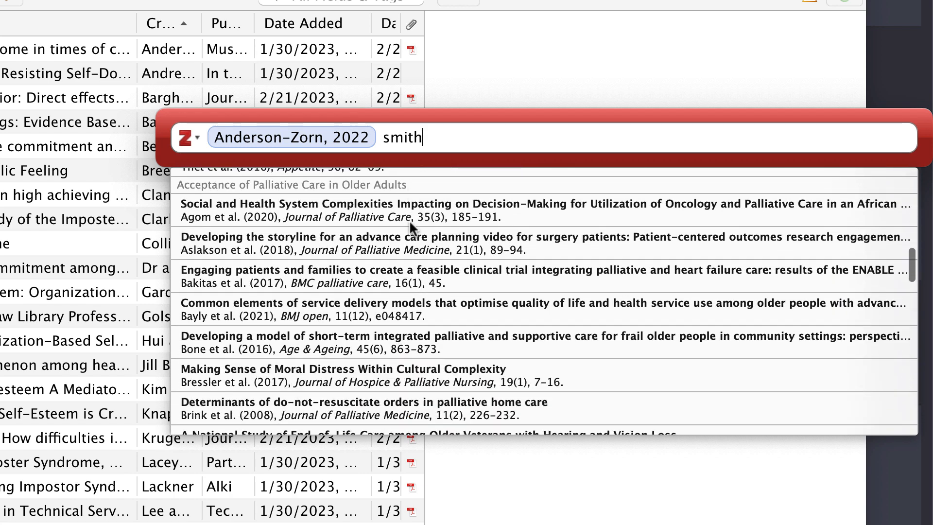
pyautogui.scroll(-15, 410, 220)
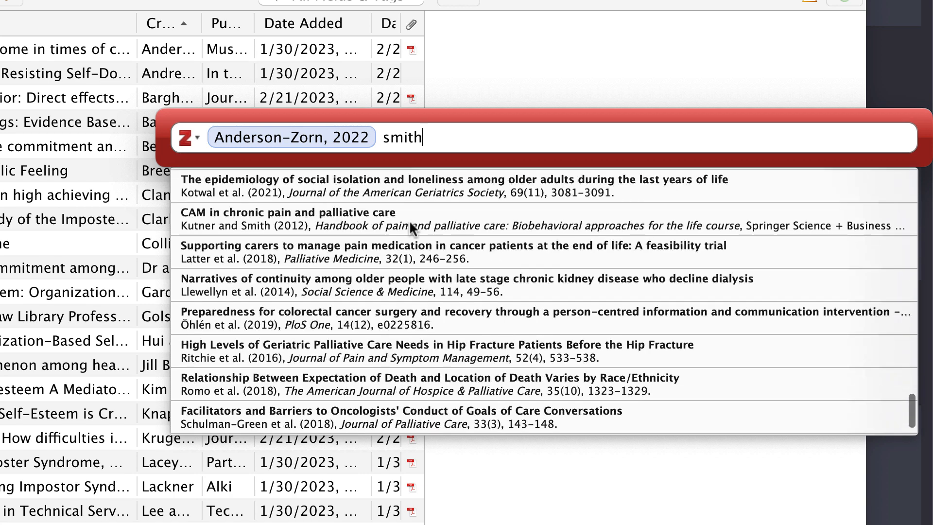
pyautogui.scroll(20, 409, 224)
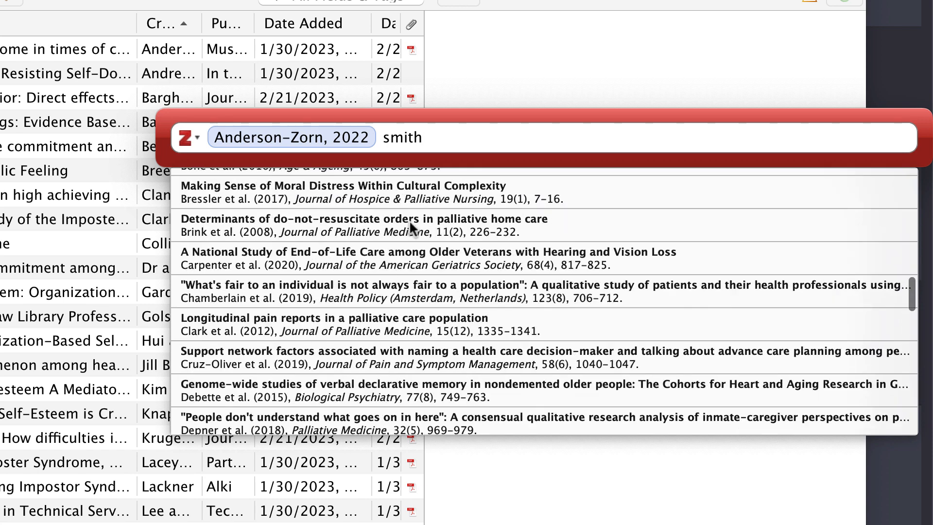
pyautogui.scroll(6, 409, 219)
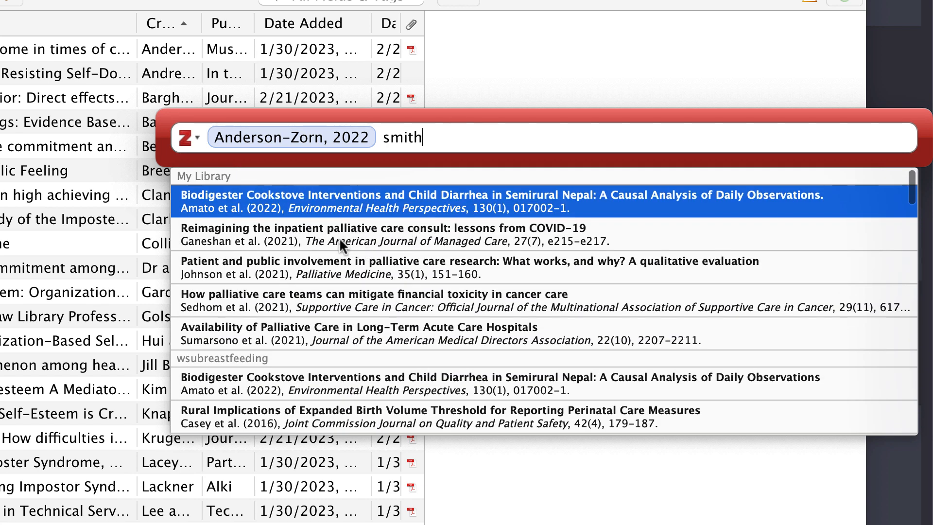
pyautogui.click(267, 327)
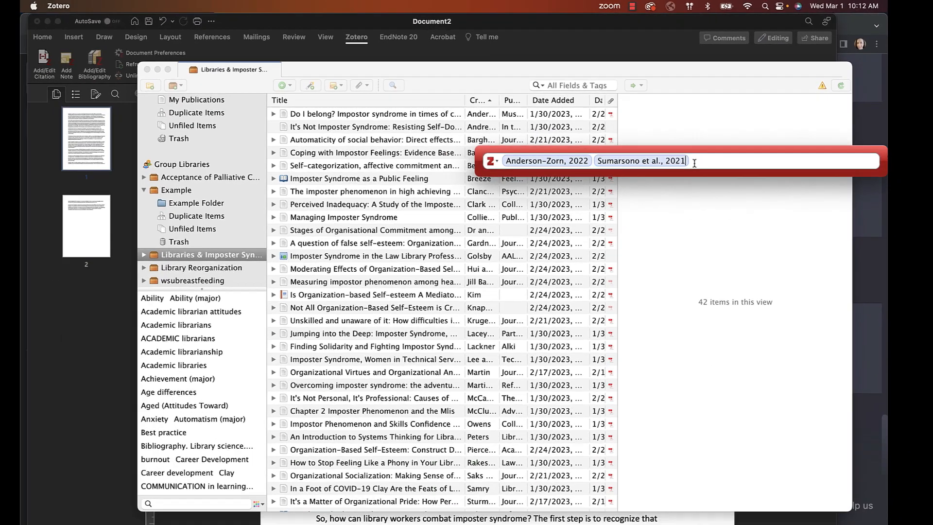
pyautogui.press('Return')
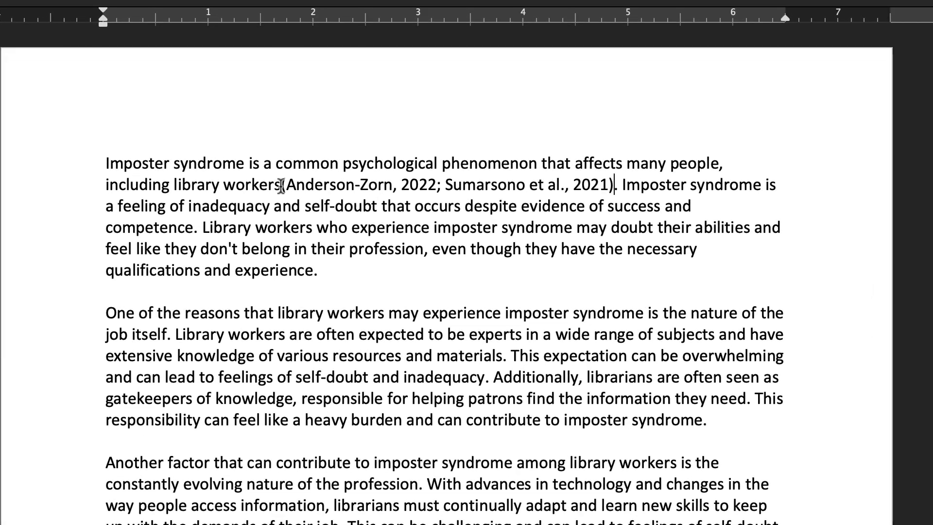
# Add a space between "library workers" and the inserted citation in the first sentence
pyautogui.moveTo(424, 173); pyautogui.dragTo(449, 176)
pyautogui.moveTo(332, 191); pyautogui.dragTo(625, 191)
pyautogui.click(625, 189)
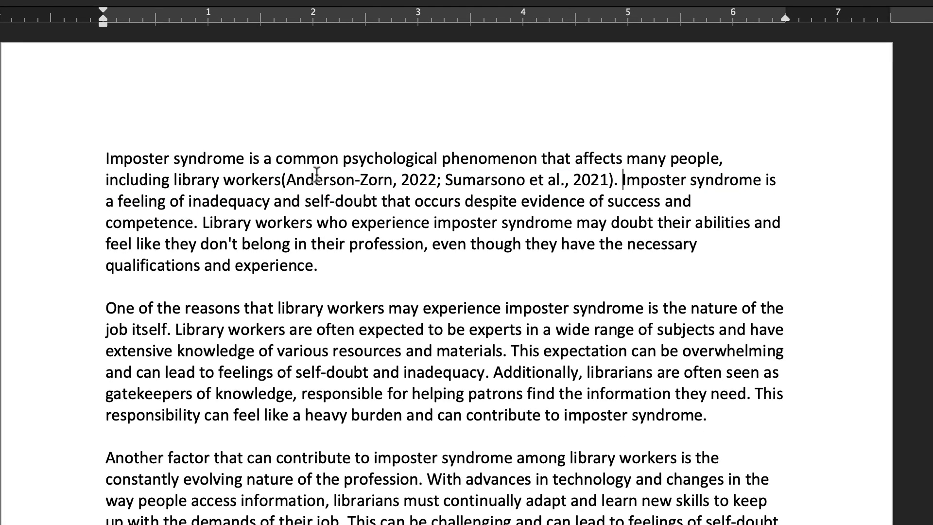
pyautogui.scroll(-1, 283, 180)
pyautogui.click(282, 179)
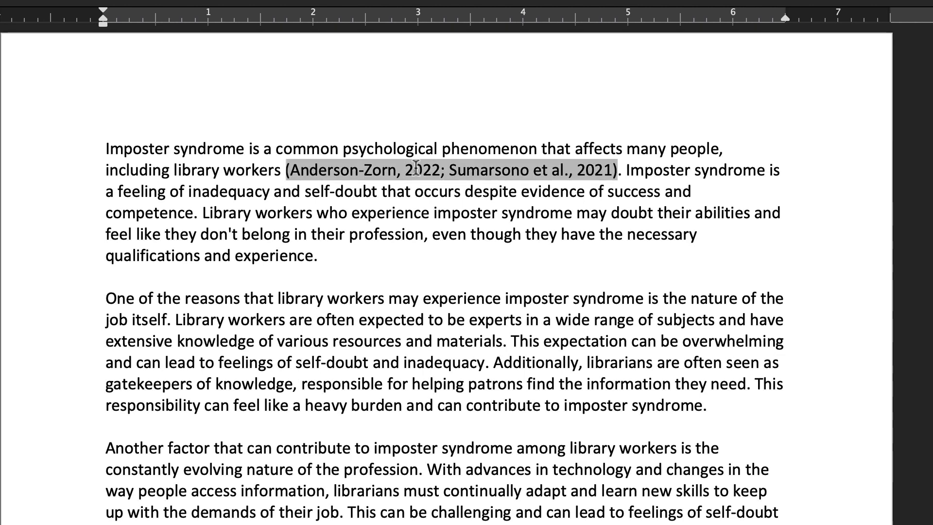
# Edit the citation, search by a surname, and add "A real bucket of worms: Views of people living with dementia and family members on supported decision-making"
pyautogui.scroll(1, 408, 171)
pyautogui.scroll(-1, 405, 171)
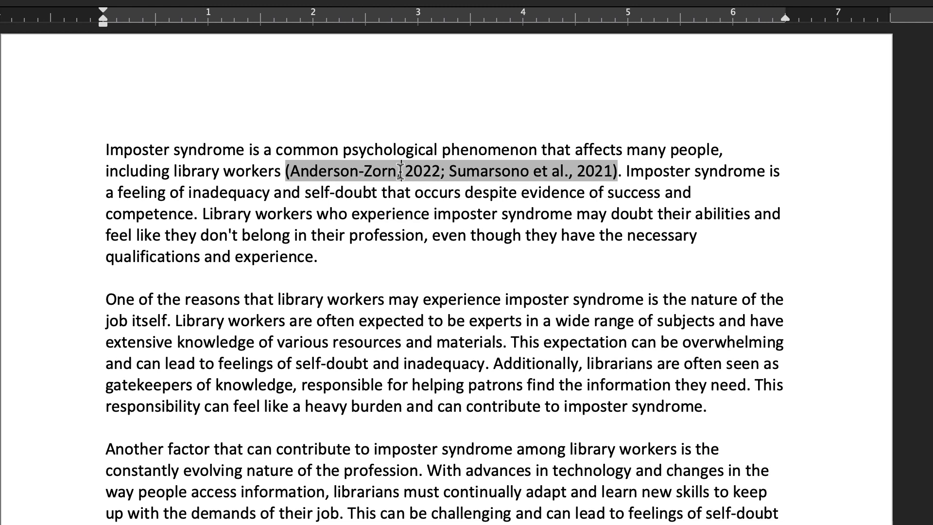
pyautogui.click(402, 172)
pyautogui.scroll(1, 401, 173)
pyautogui.scroll(1, 408, 175)
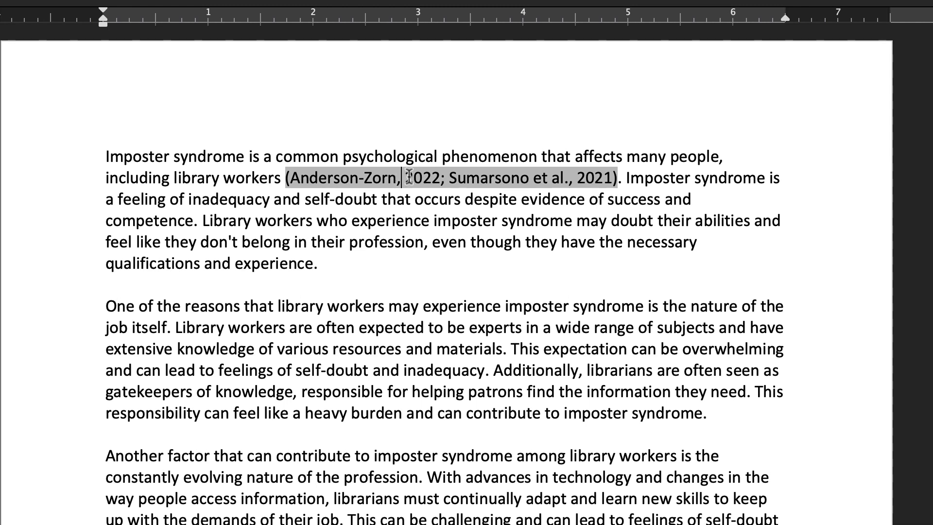
pyautogui.click(646, 180)
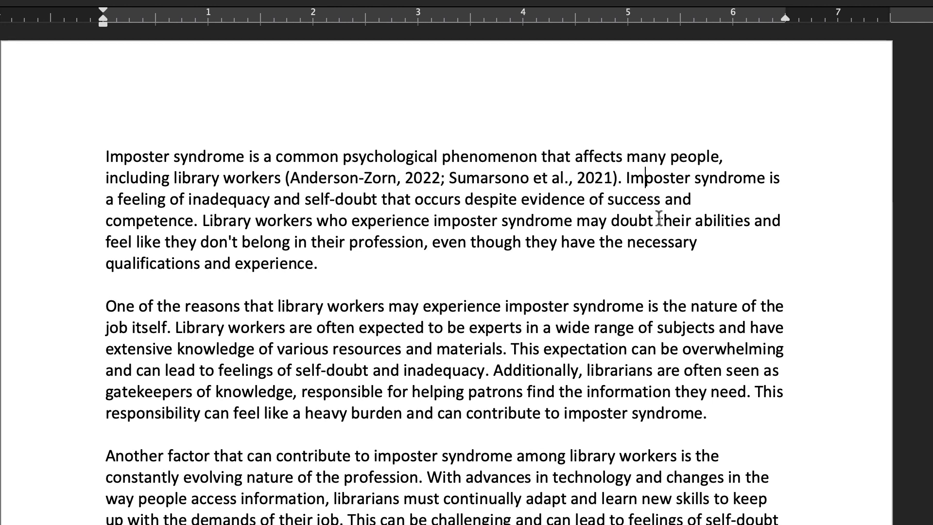
pyautogui.click(529, 179)
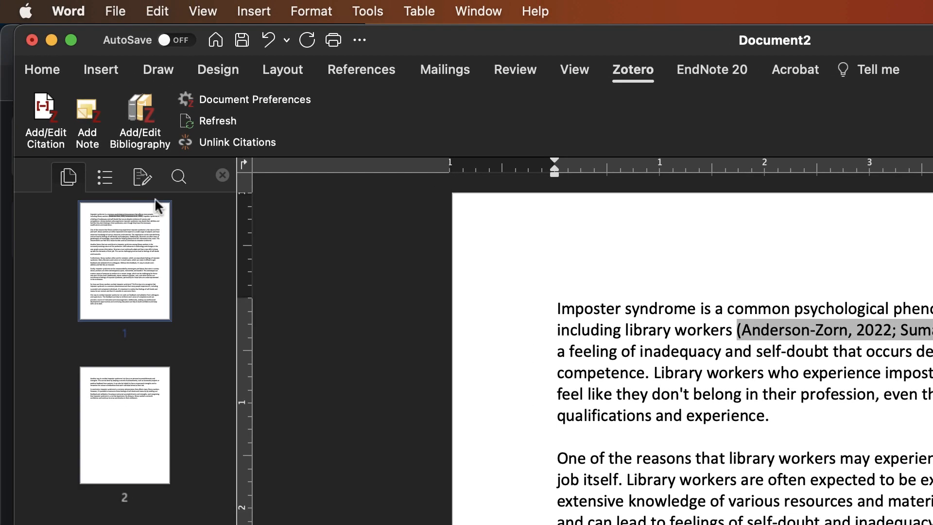
pyautogui.click(48, 117)
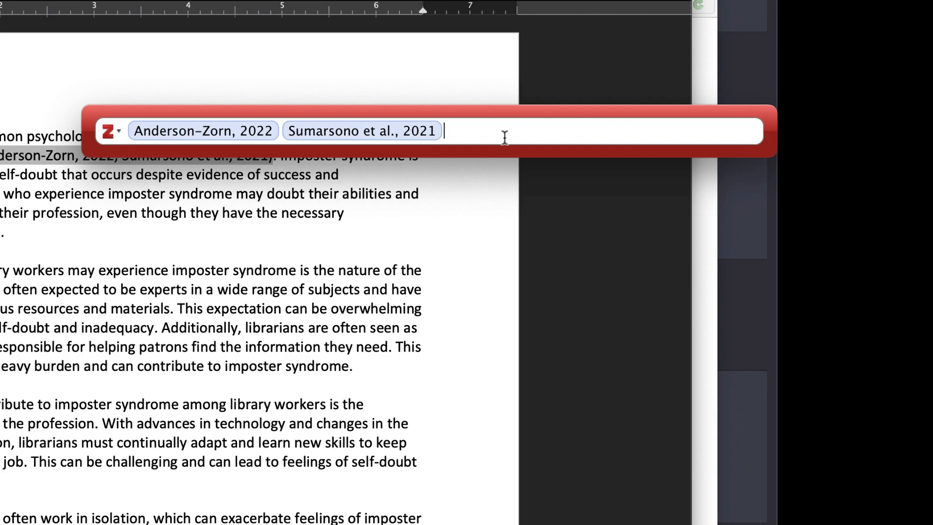
pyautogui.write('blake')
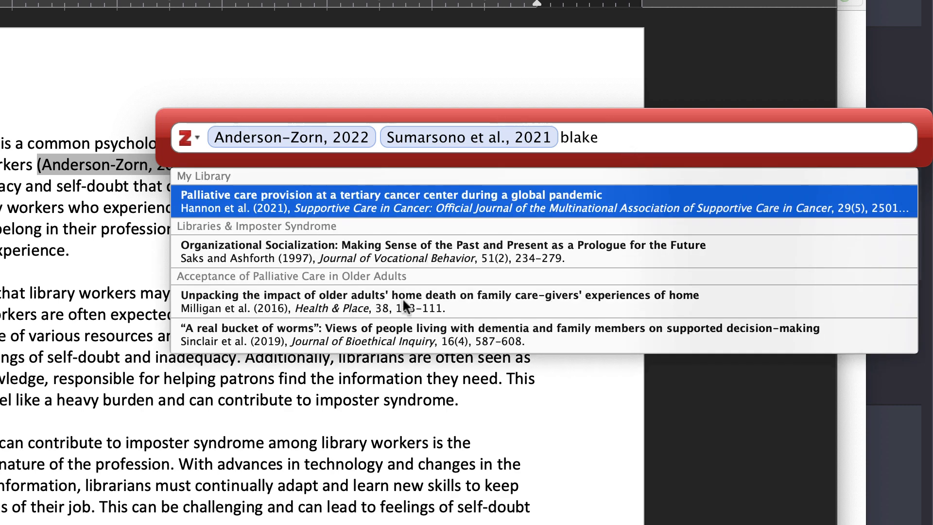
pyautogui.click(391, 334)
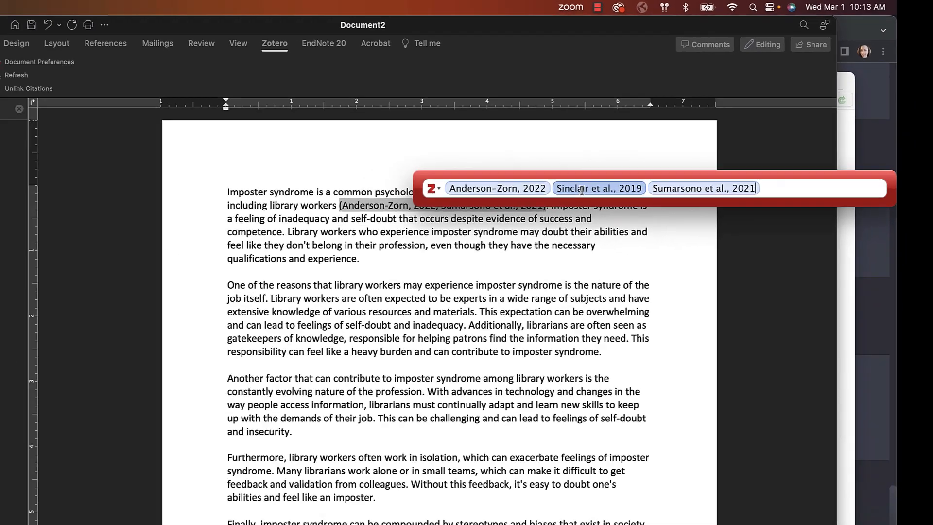
pyautogui.press('Return')
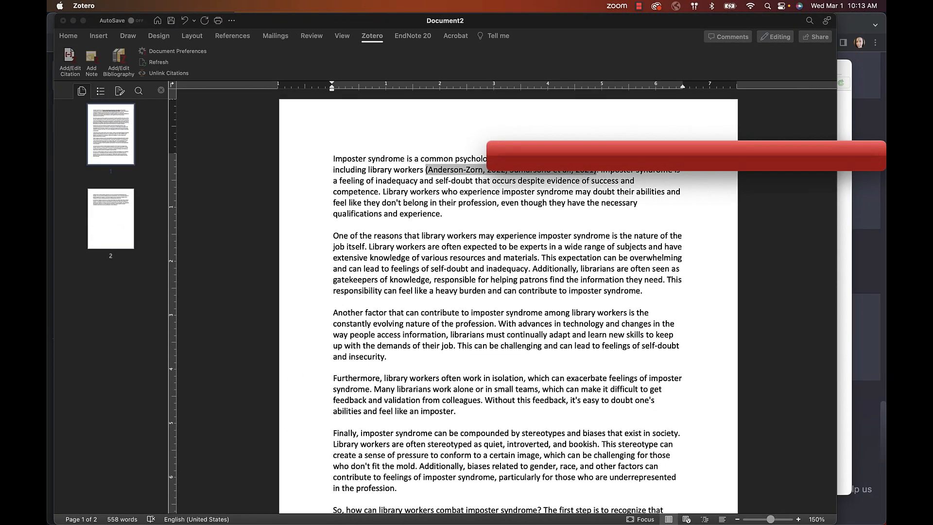
# Manually add a fourth source inside the citation's closing parenthesis: a semicolon, an author's surname, and "et al., 1992"
pyautogui.scroll(1, 625, 159)
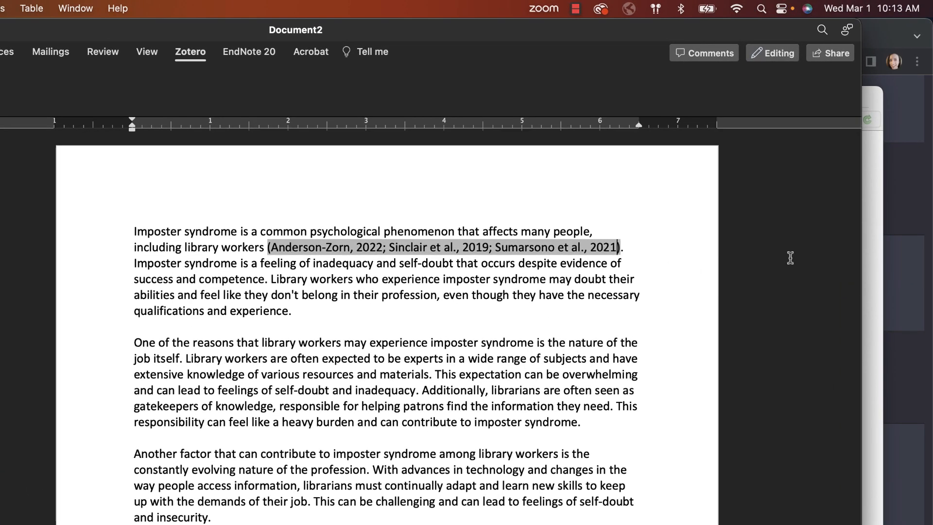
pyautogui.write('; ')
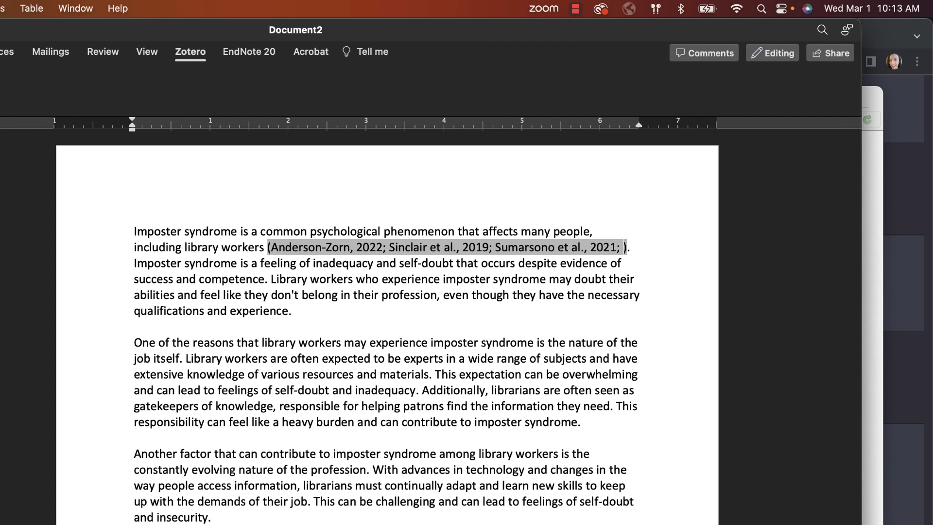
pyautogui.write('Smith')
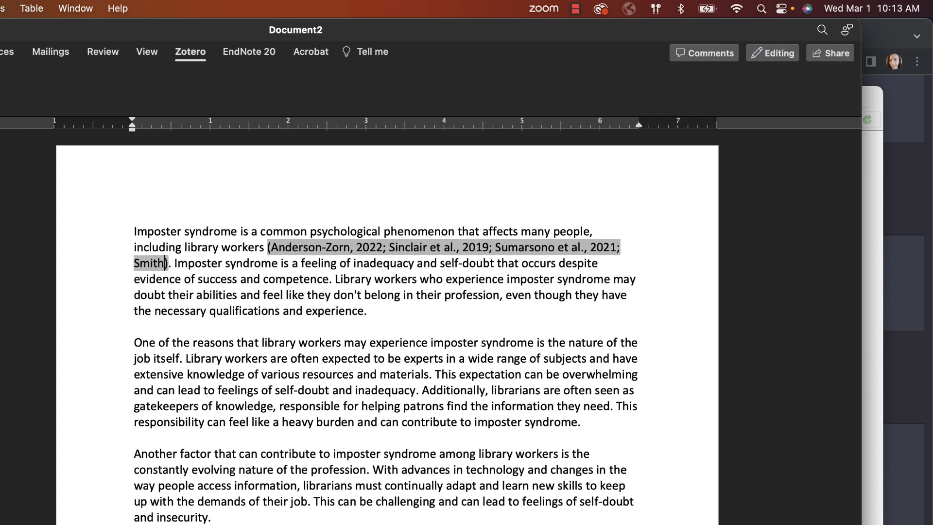
pyautogui.write(' et al., ')
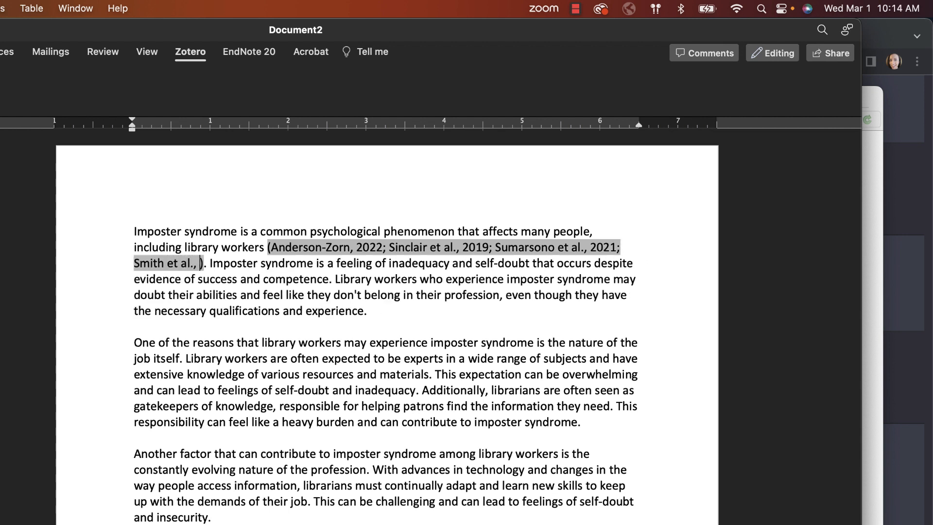
pyautogui.write('1992')
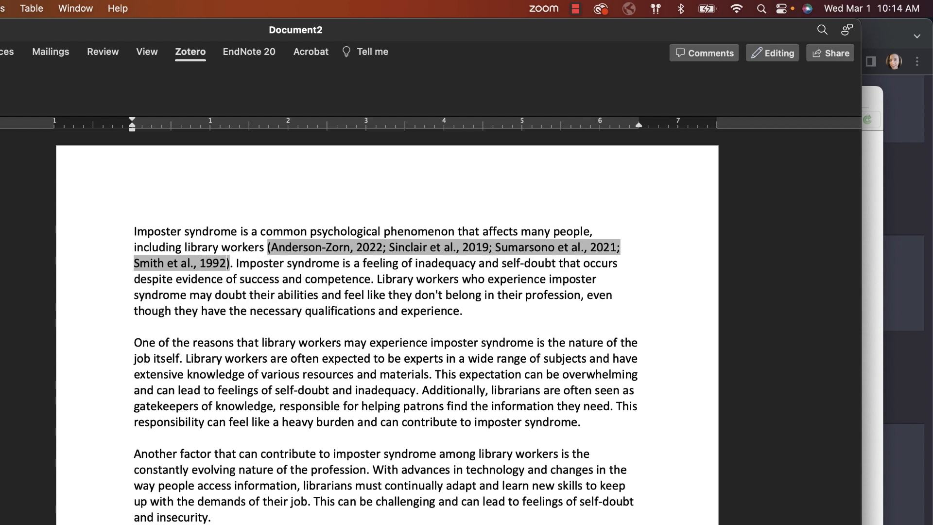
# Delete the manually added 1992 source and its preceding semicolon from the citation
pyautogui.click(238, 263)
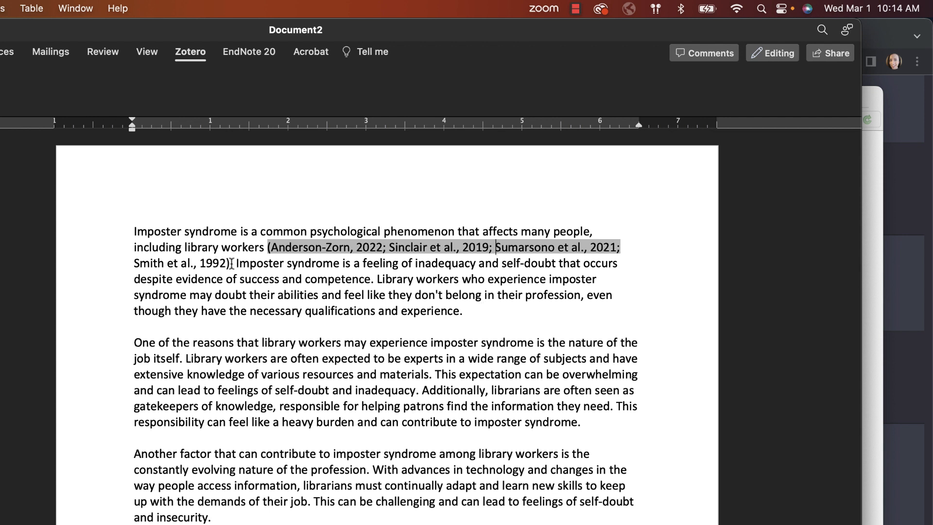
pyautogui.moveTo(232, 264); pyautogui.dragTo(122, 267)
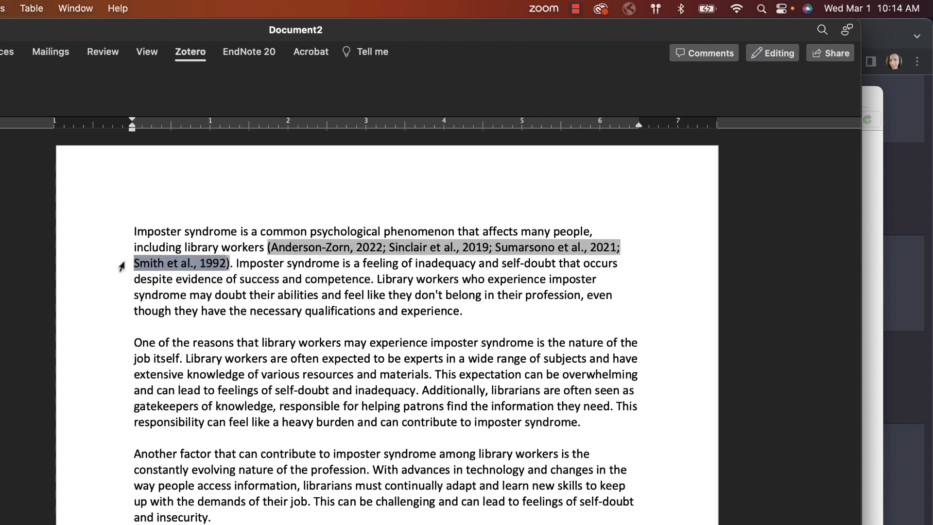
pyautogui.press('BackSpace')
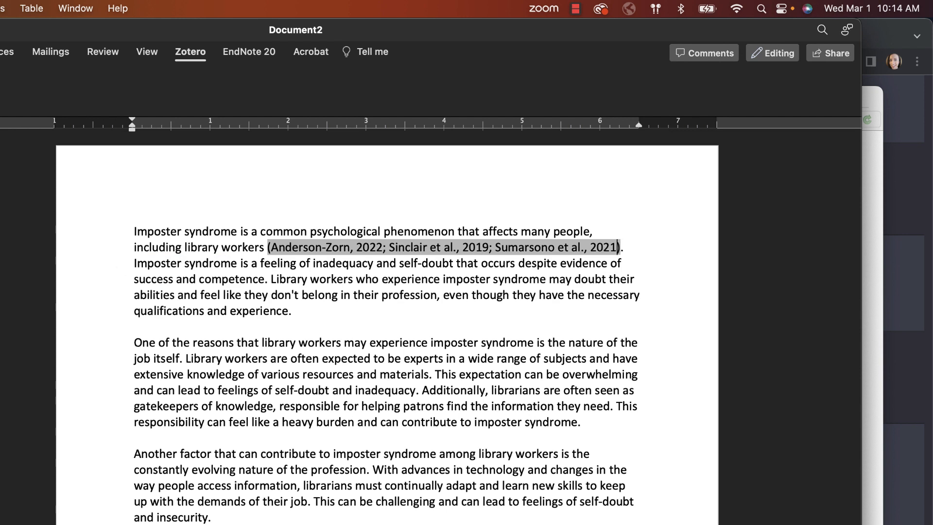
pyautogui.press('BackSpace')
# Switch to Zotero, review the Cite settings for the installed styles and the Microsoft Word add-in, and close the settings
pyautogui.scroll(-1, 253, 314)
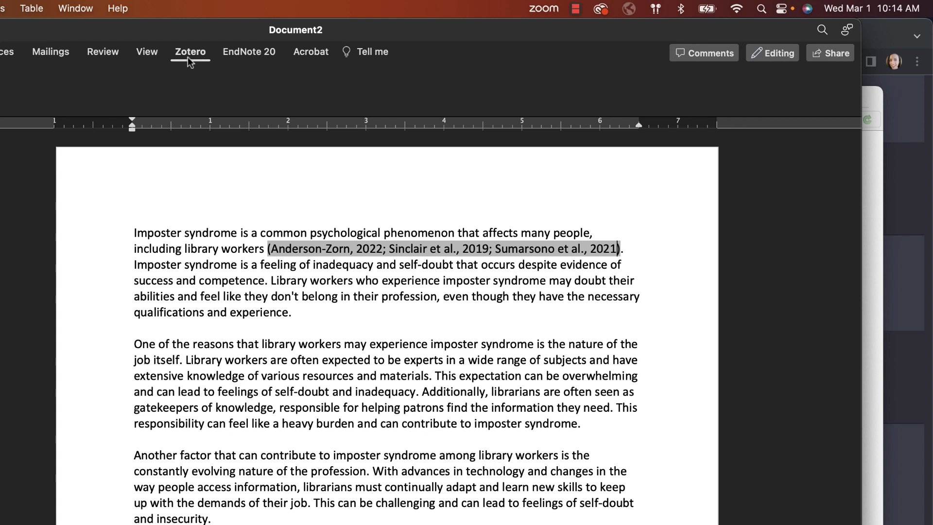
pyautogui.click(869, 103)
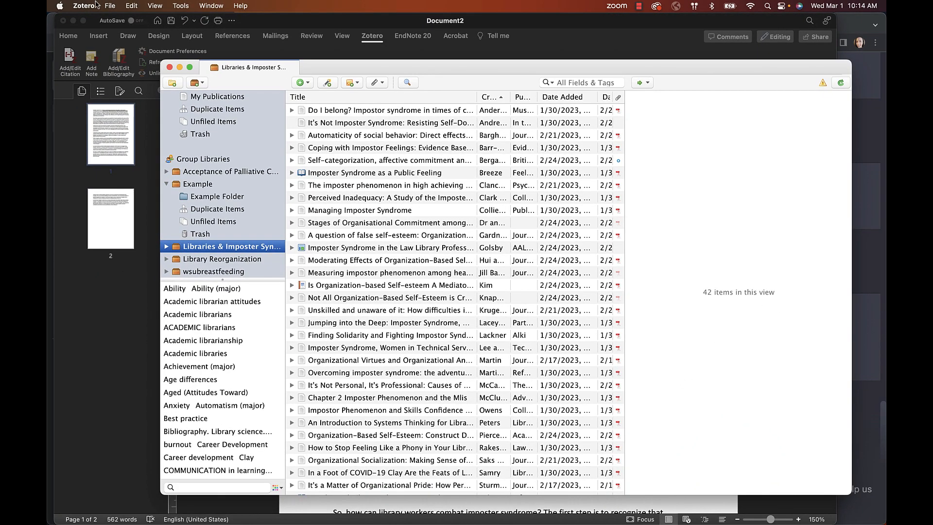
pyautogui.click(84, 5)
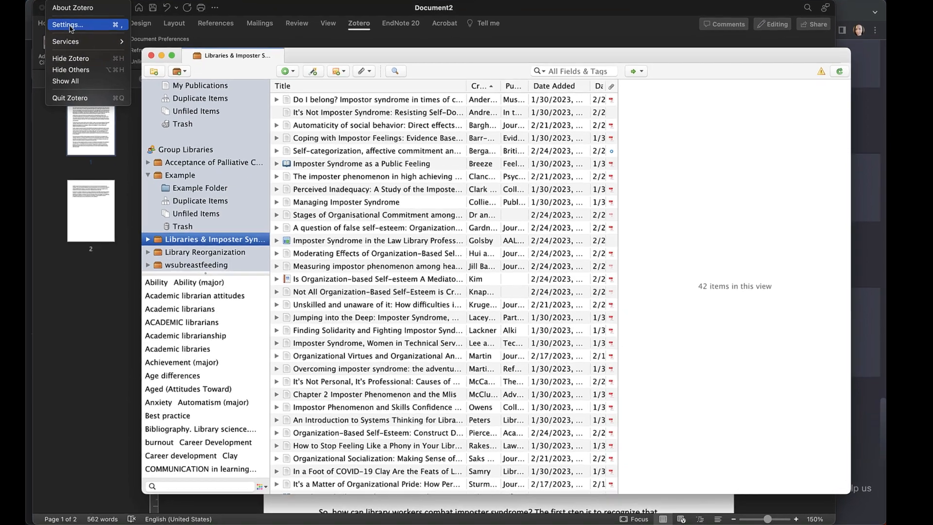
pyautogui.click(90, 39)
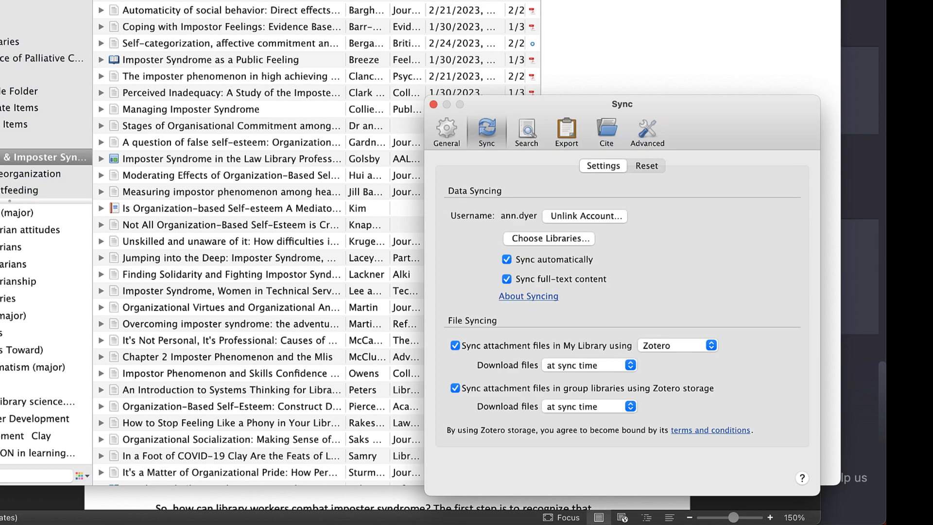
pyautogui.click(609, 131)
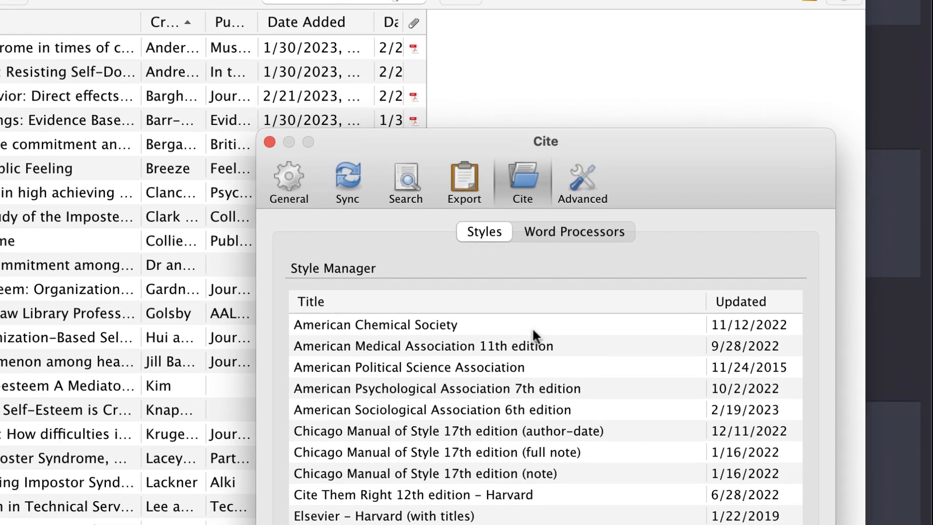
pyautogui.click(586, 230)
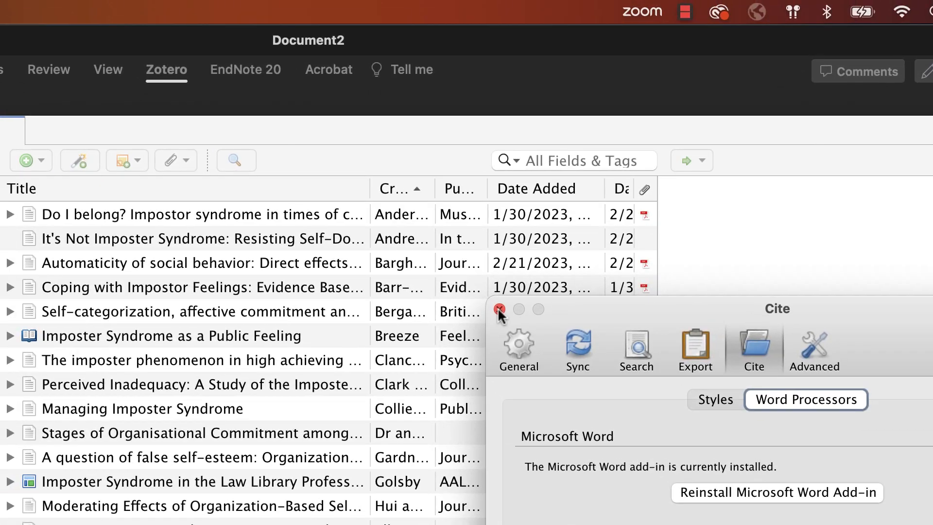
pyautogui.click(266, 144)
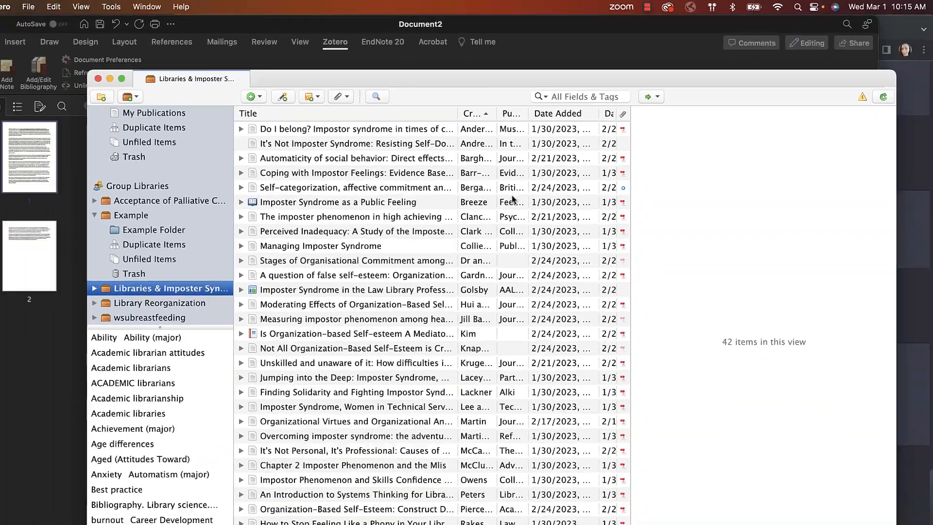